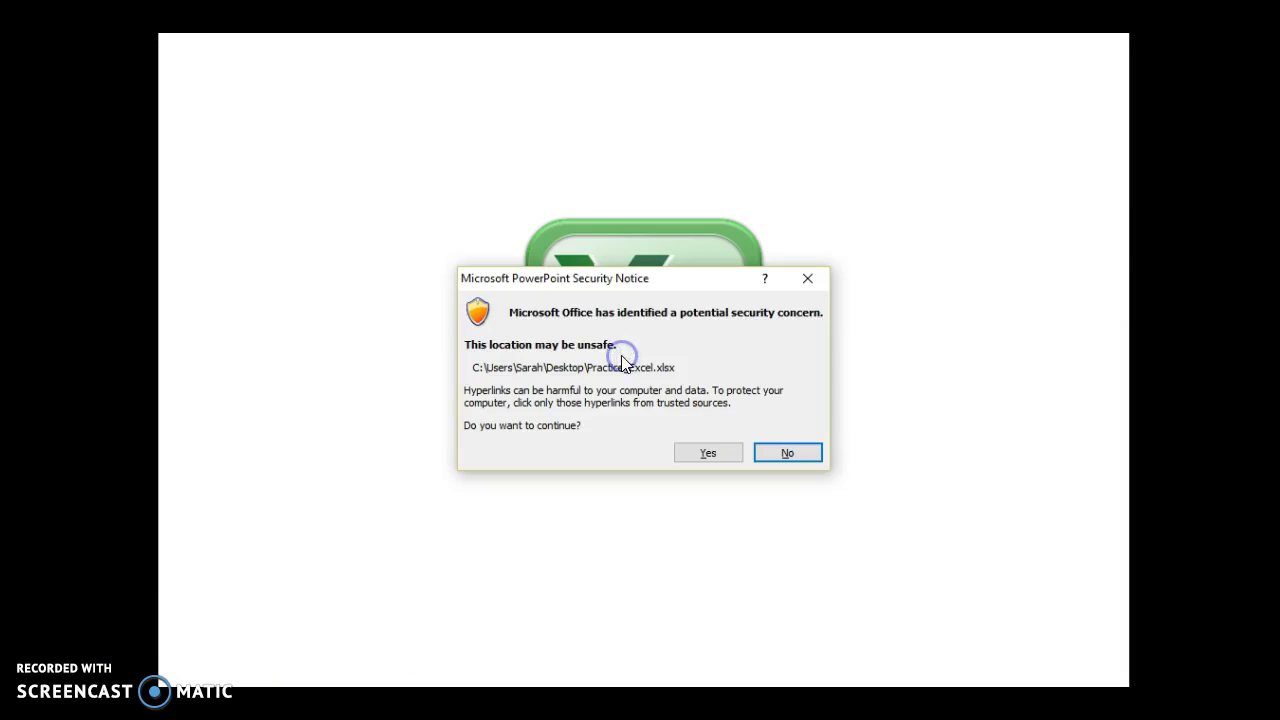
Allow the Age and Wisdom workbook to open and pick Regression in Data Analysis
left_click(707, 453)
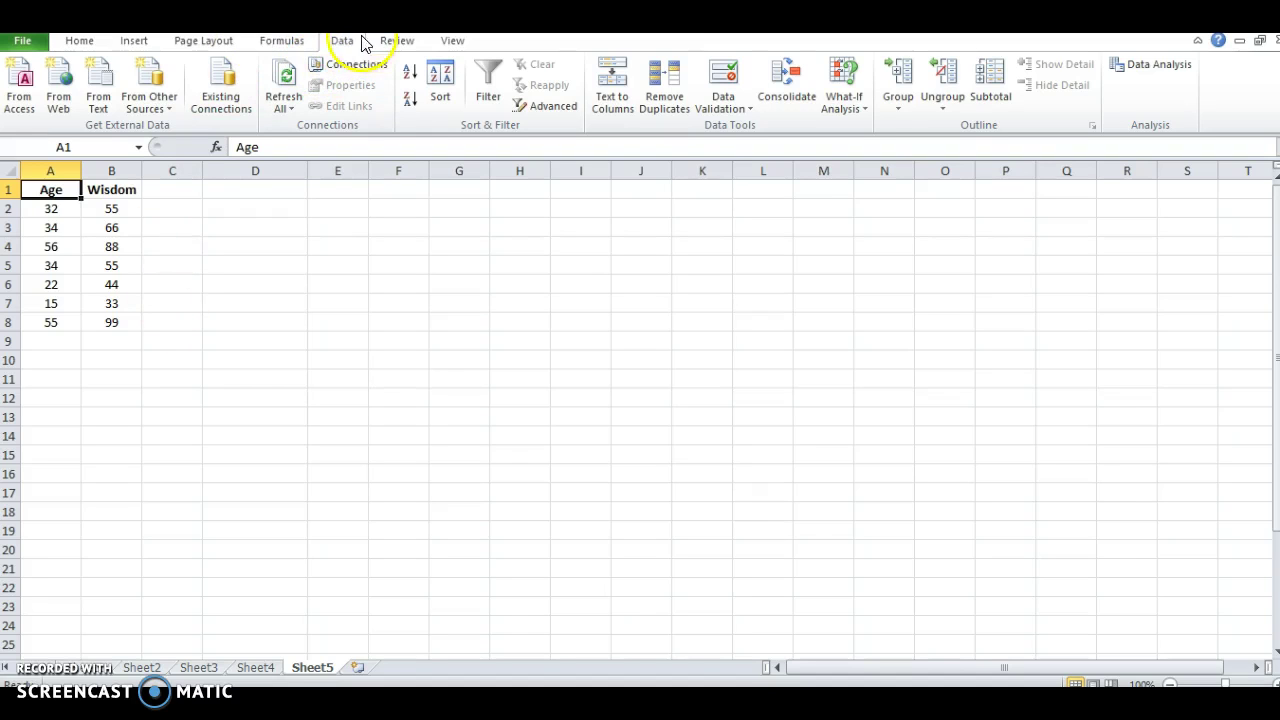
left_click(1148, 66)
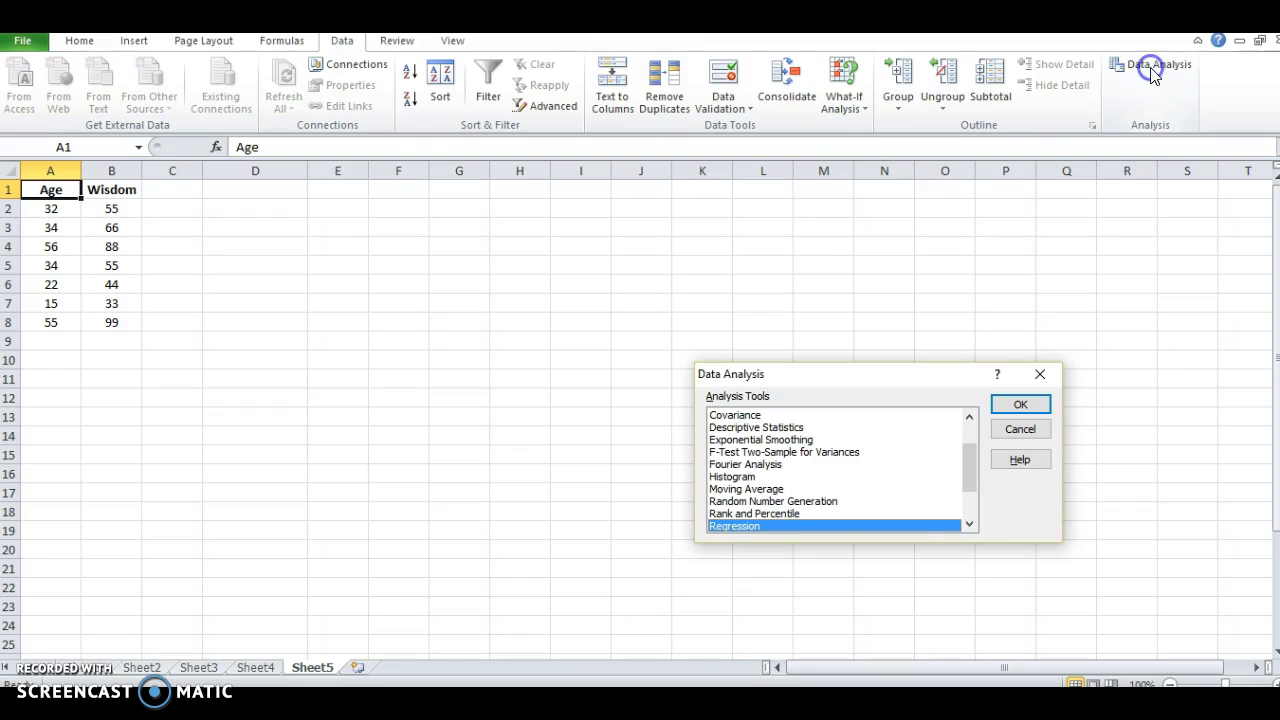
left_click(808, 528)
Run a regression with Y $B$1:$B$8, X $A$1:$A$8, labels, and output at $A$15
left_click(1021, 406)
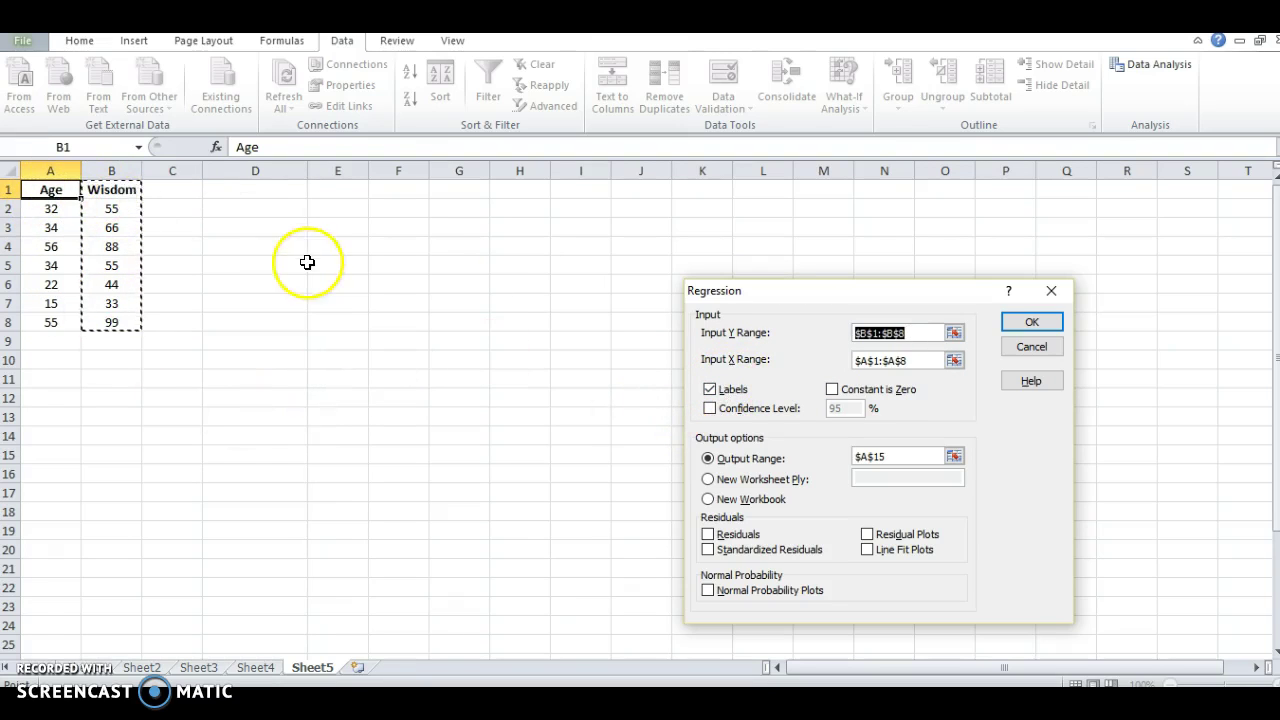
left_click(954, 457)
left_click(1063, 313)
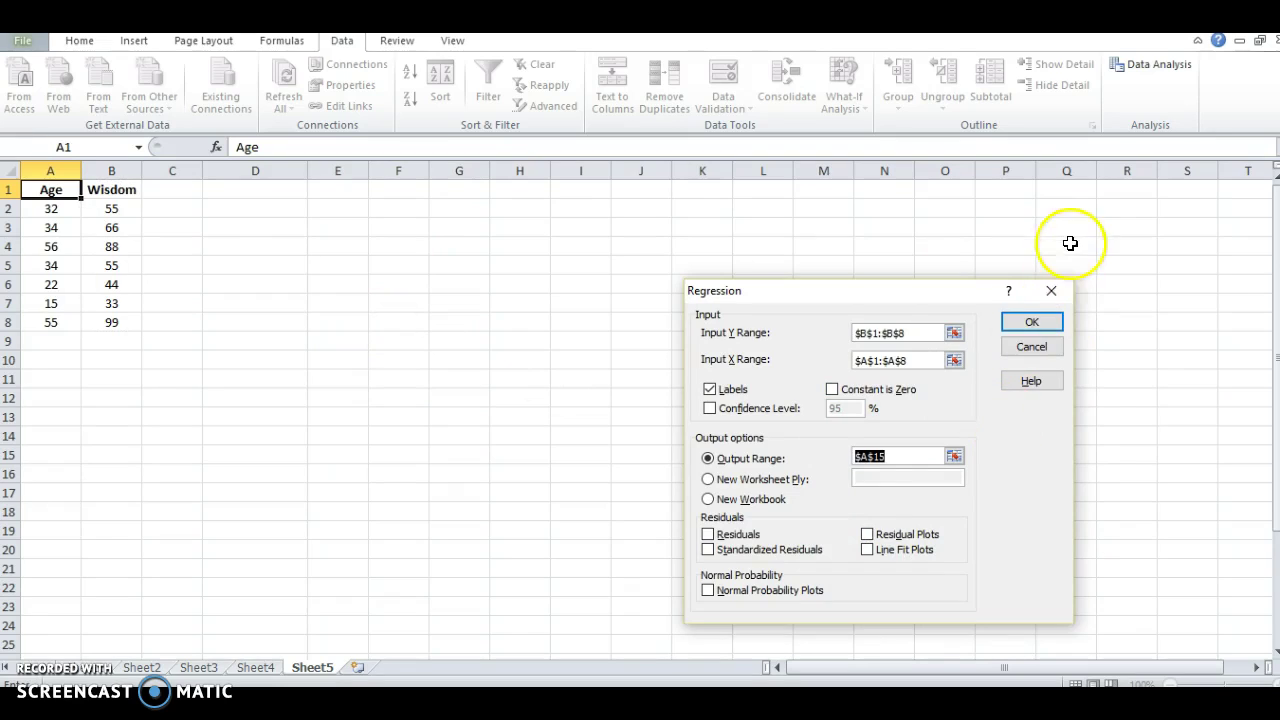
left_click(1031, 321)
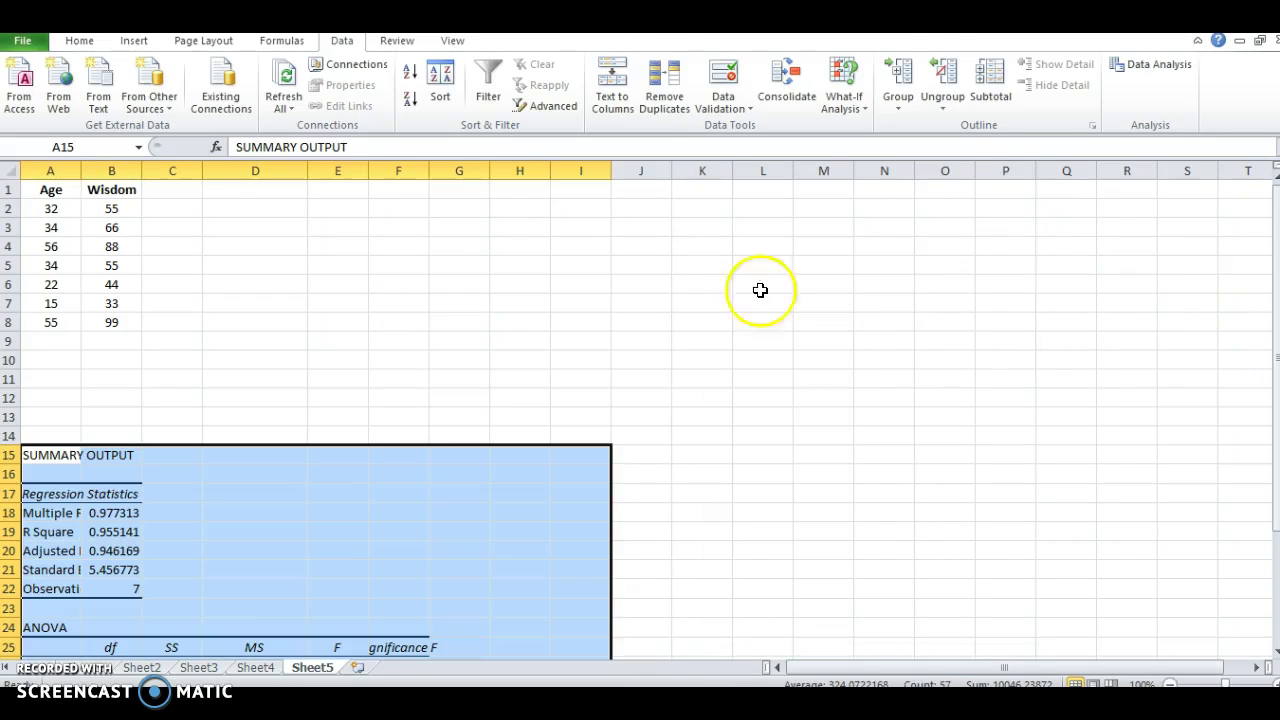
AutoFit columns A through G to the regression output contents
left_click_drag(50, 170, 490, 170)
double_click(430, 171)
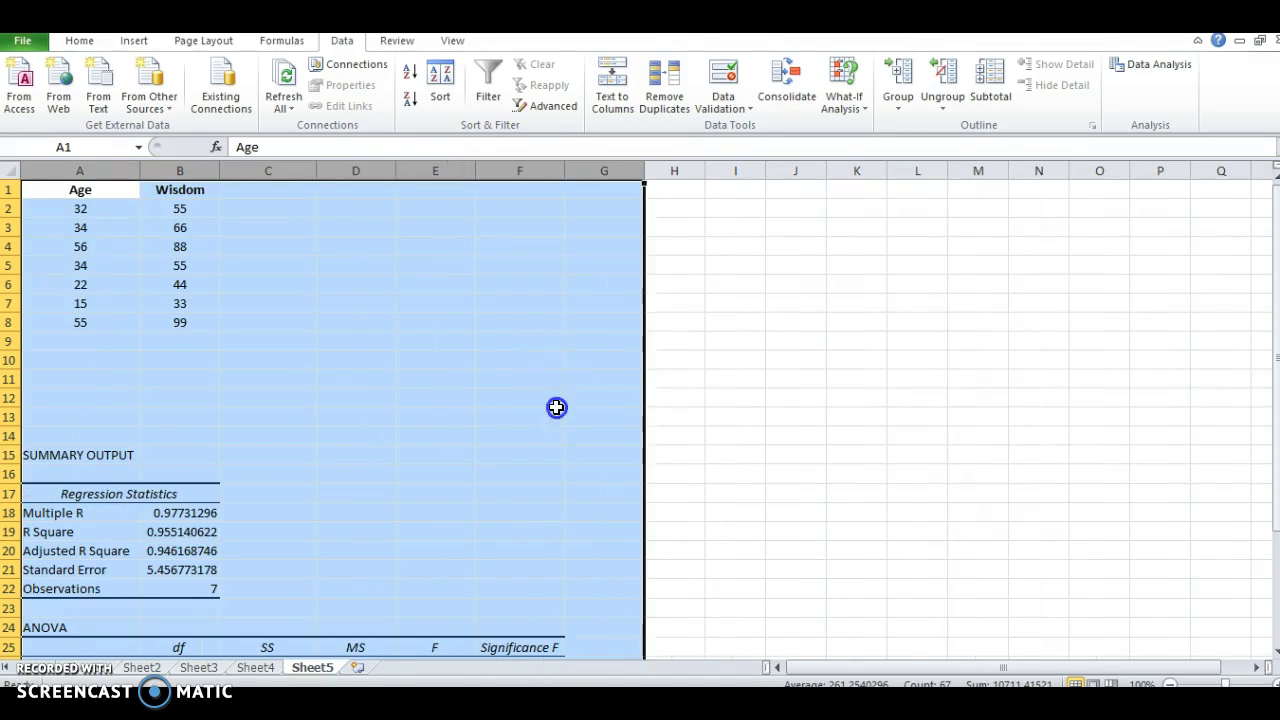
left_click(556, 406)
Check the Age p-value 0.000147096 in the coefficients table and select empty cell E18
key("Down")
key("Down")
key("Down")
key("Down")
key("Down")
key("Down")
key("Down")
key("Down")
key("Down")
key("Down")
key("Down")
key("Down")
key("Up")
key("Up")
key("Up")
key("Up")
key("Up")
key("Up")
key("Up")
key("Up")
key("Up")
key("Down")
key("Down")
key("Down")
key("Down")
key("Down")
key("Down")
key("Down")
key("Down")
key("Down")
key("Down")
key("Down")
key("Down")
key("Down")
key("Down")
key("Down")
key("Down")
key("Down")
key("Down")
key("Down")
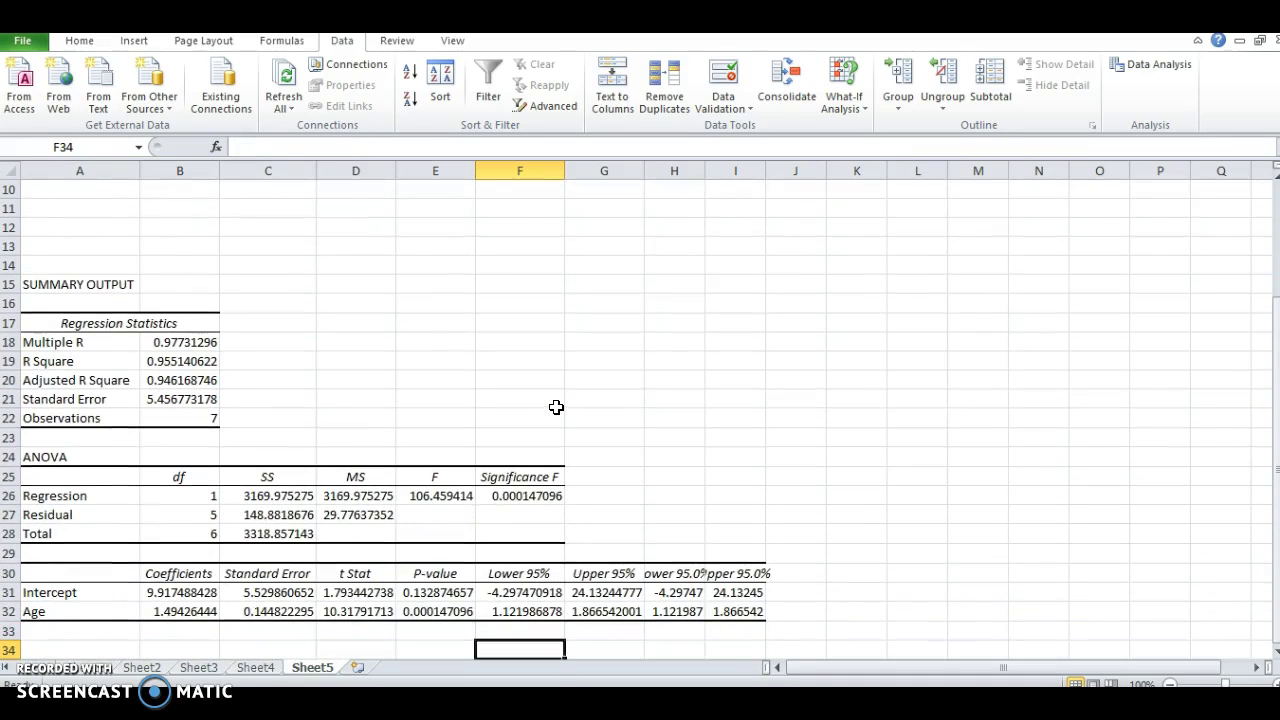
left_click(437, 572)
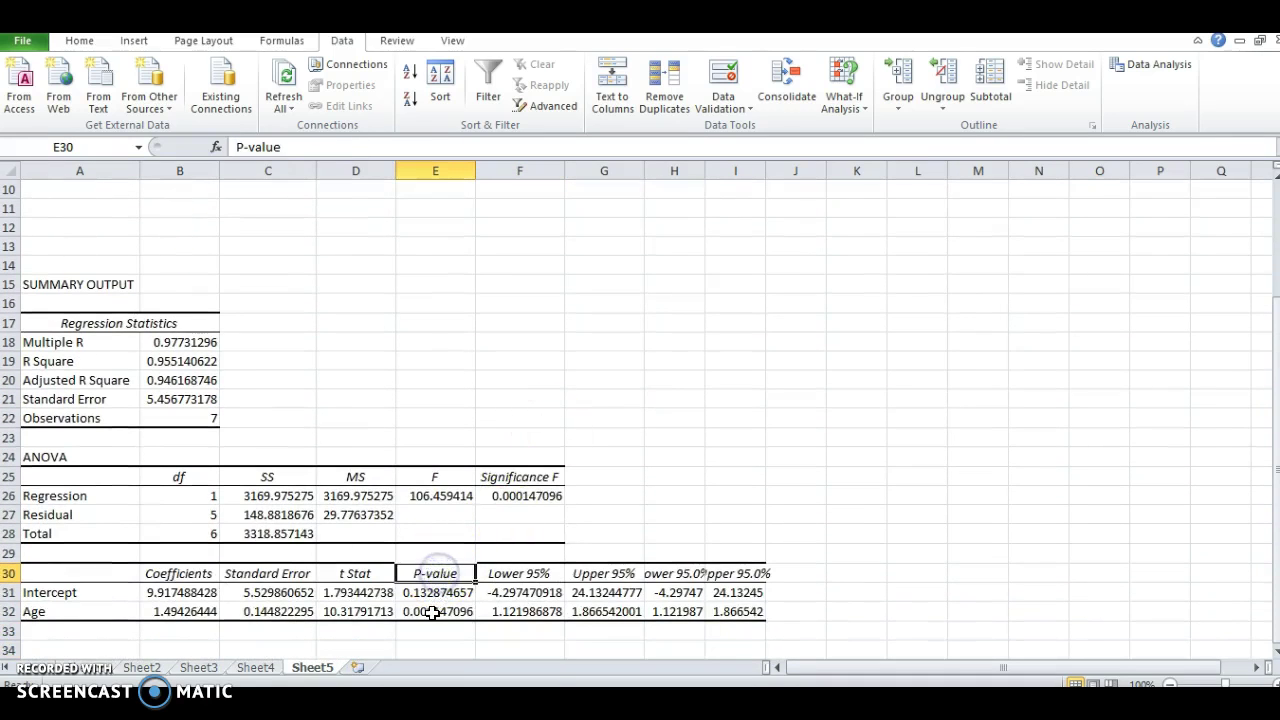
left_click(433, 613)
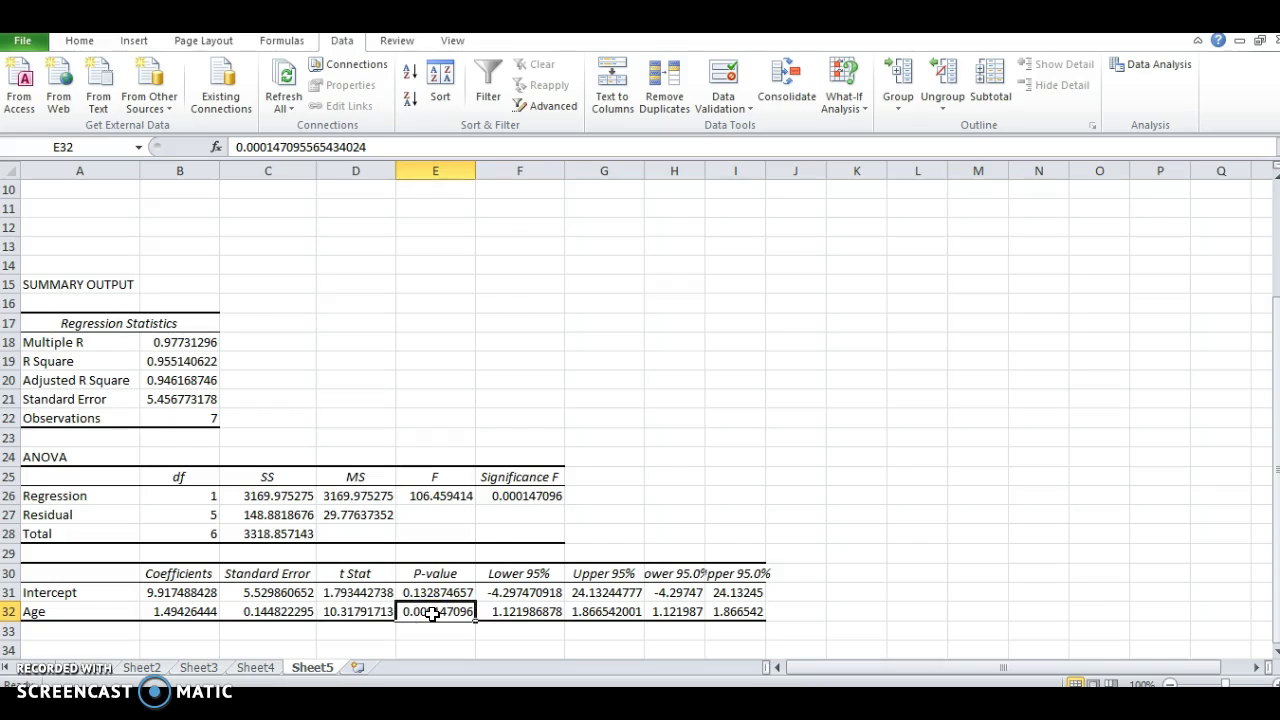
left_click(430, 343)
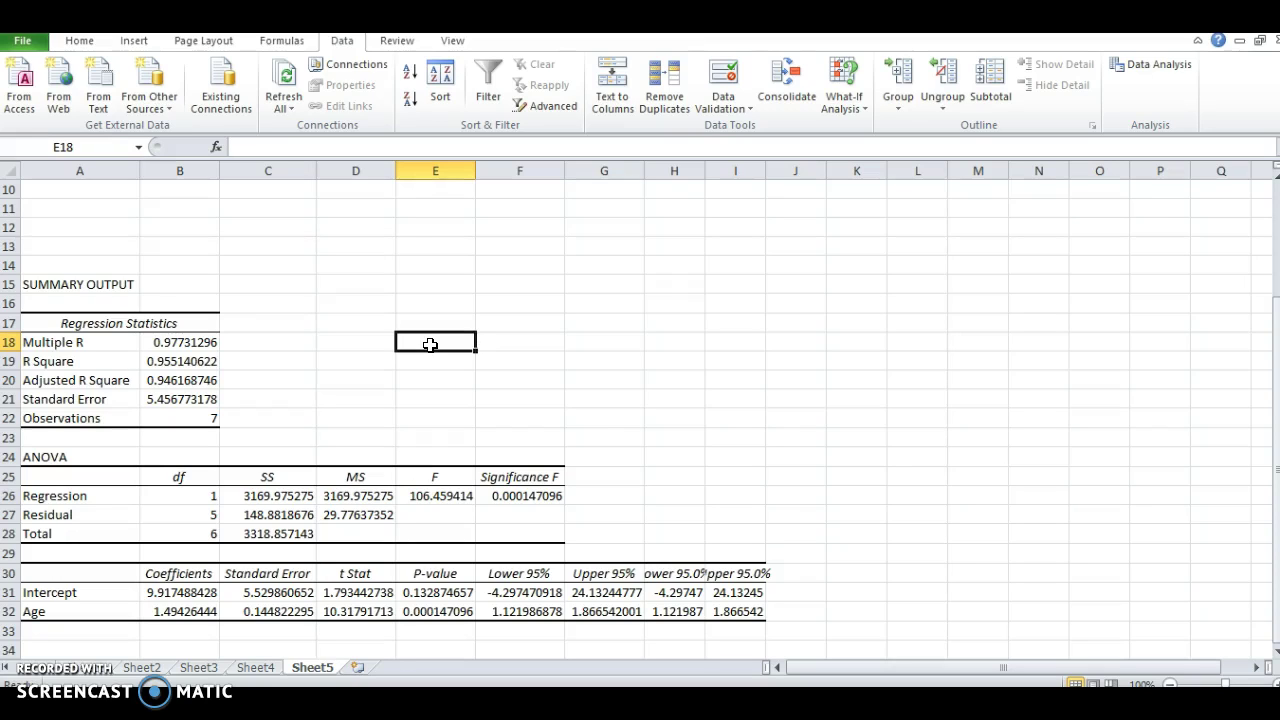
Start E18's formula as =IF(E32<0.05, testing the Age p-value against 0.05
type("=")
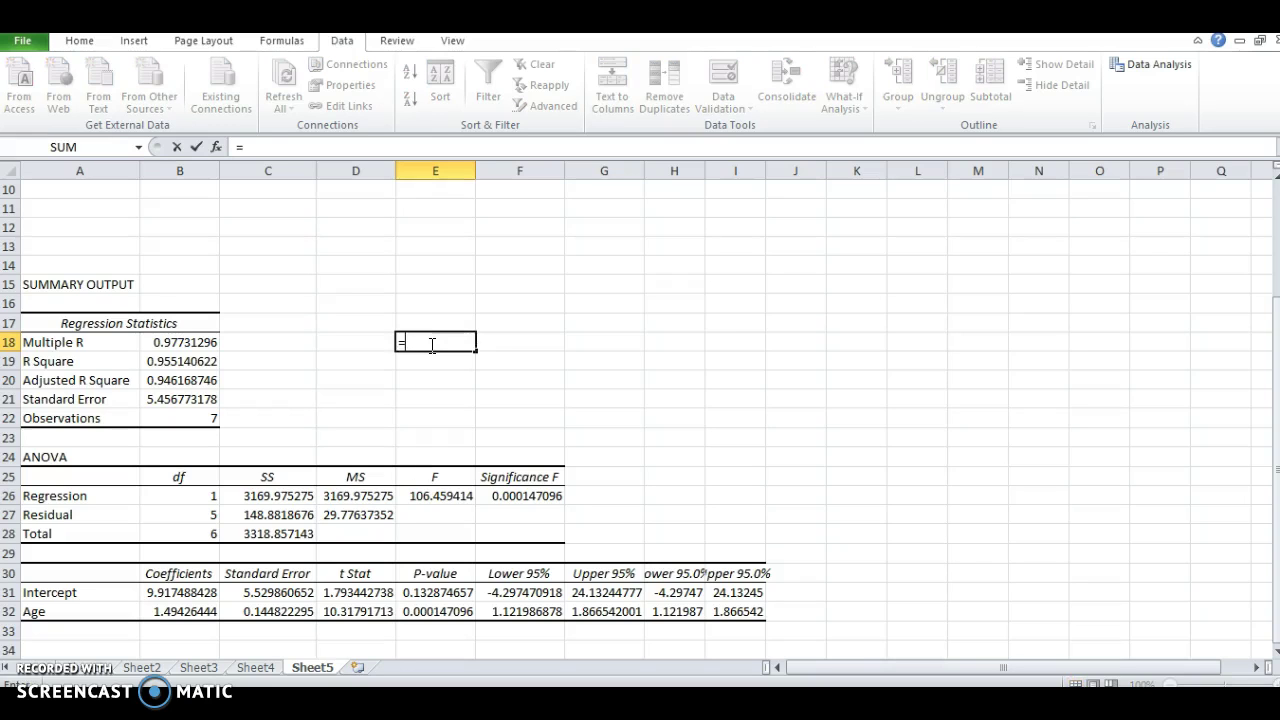
type("IF(")
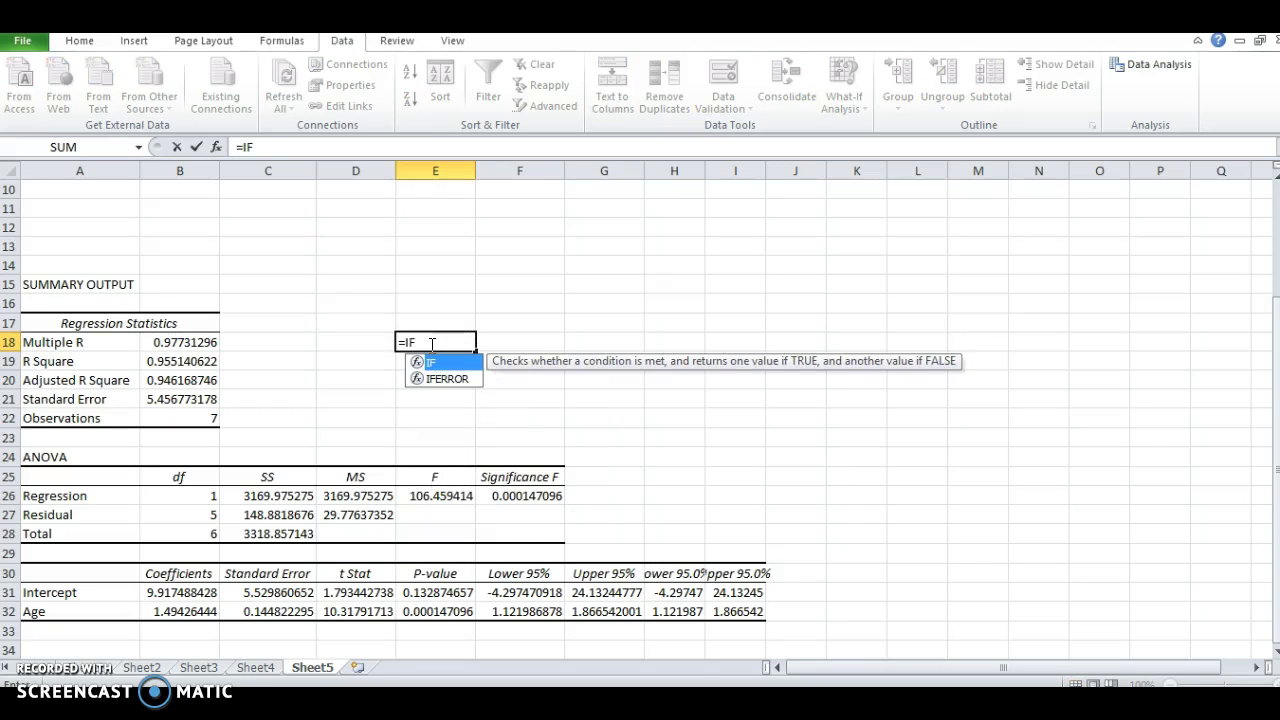
left_click(457, 614)
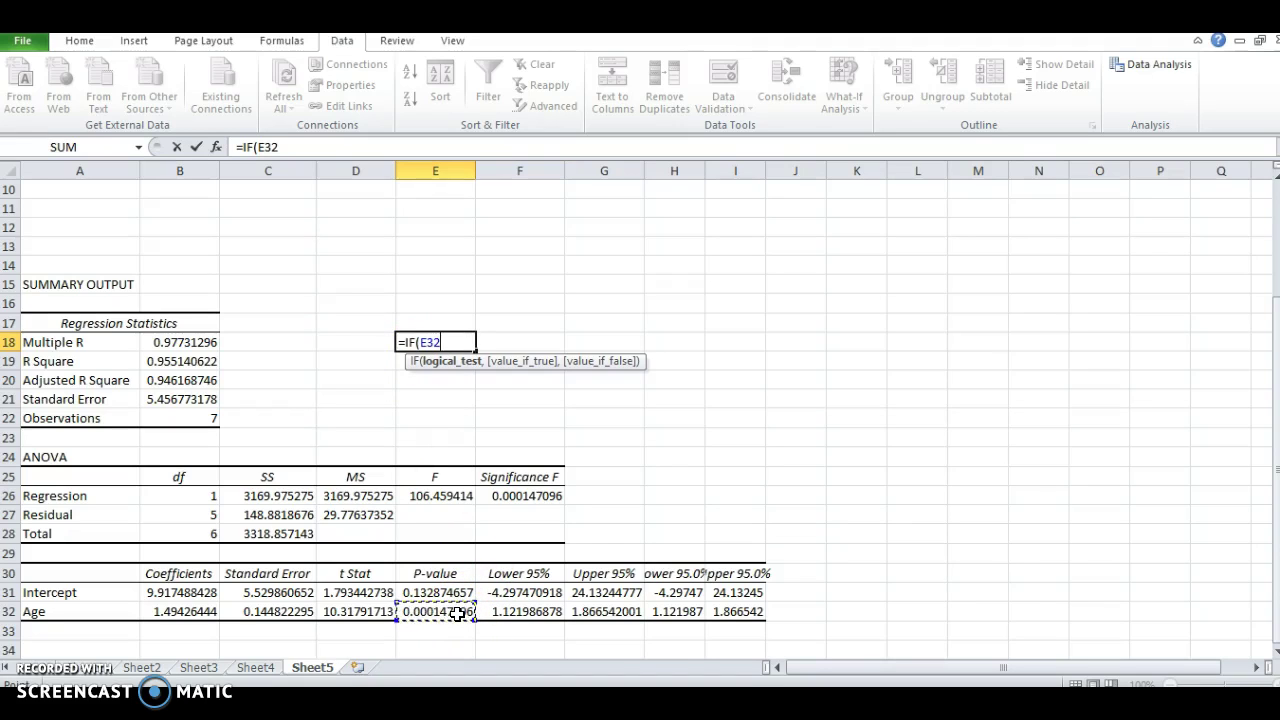
type("<0/0")
key("BackSpace")
key("BackSpace")
type(".06")
key("BackSpace")
type("5,R")
key("BackSpace")
key("shift+Return")
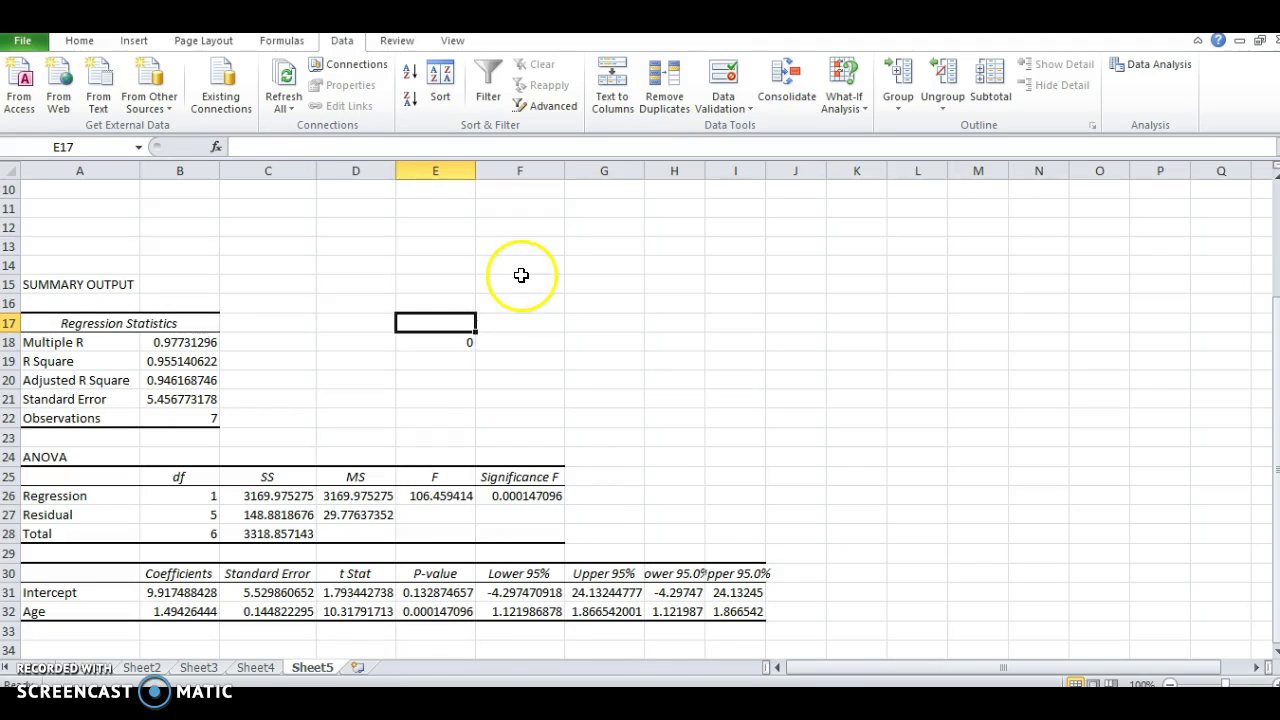
Complete the E18 IF formula with labels 'Reject the Null' and 'Fail to Reject the Null'
left_click(462, 341)
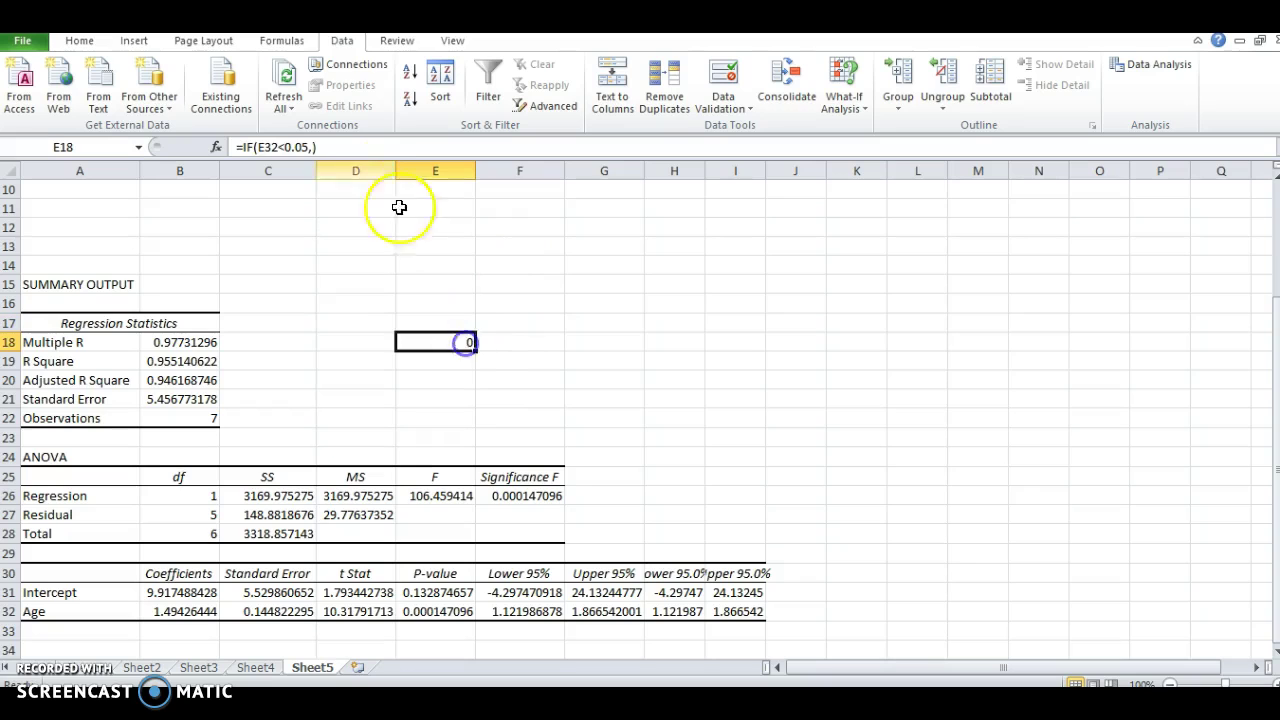
left_click(316, 146)
type("\"Reject the Null\"")
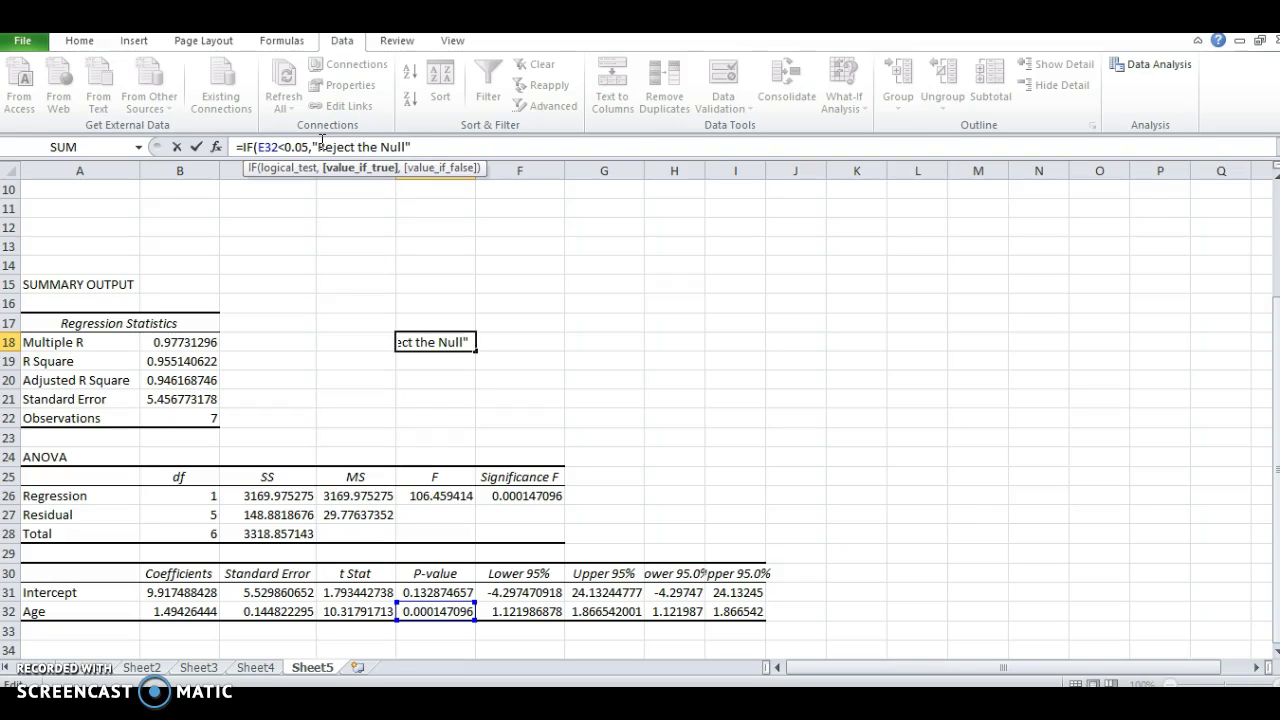
type(")")
key("BackSpace")
type(",")
type("Fail")
key("BackSpace")
key("BackSpace")
key("BackSpace")
key("BackSpace")
type("\"Fail")
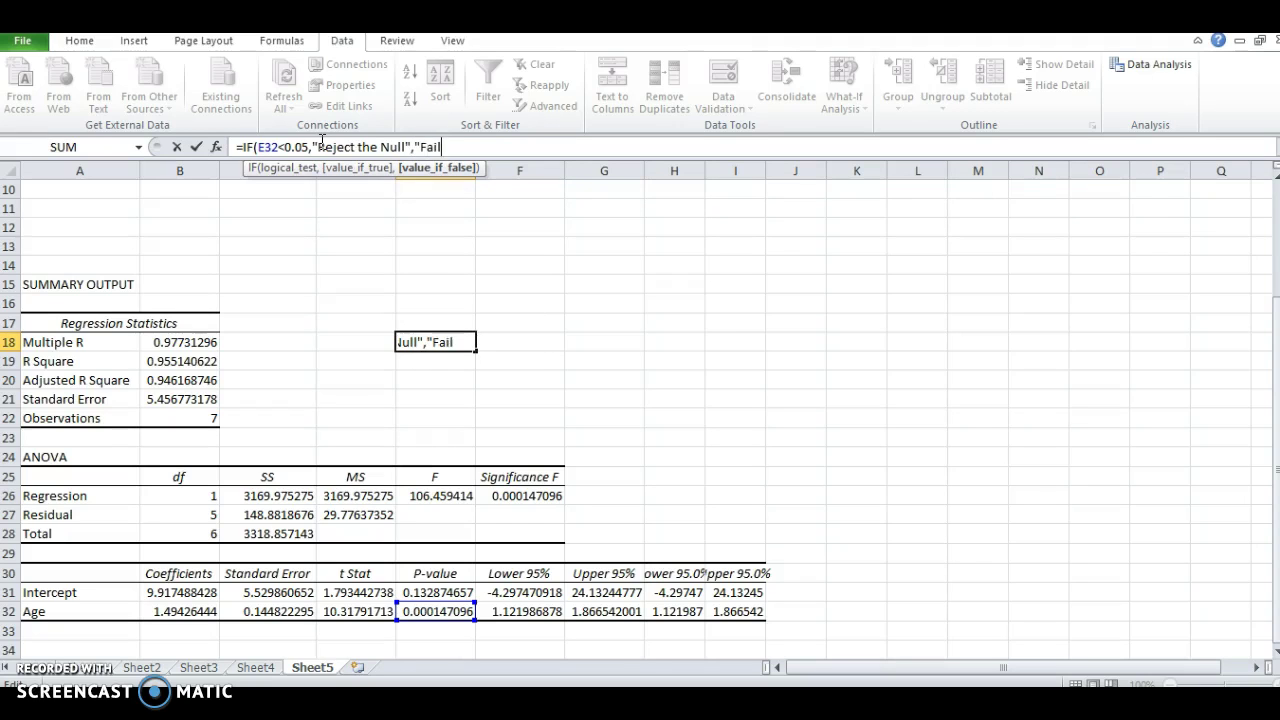
type(" to Reje")
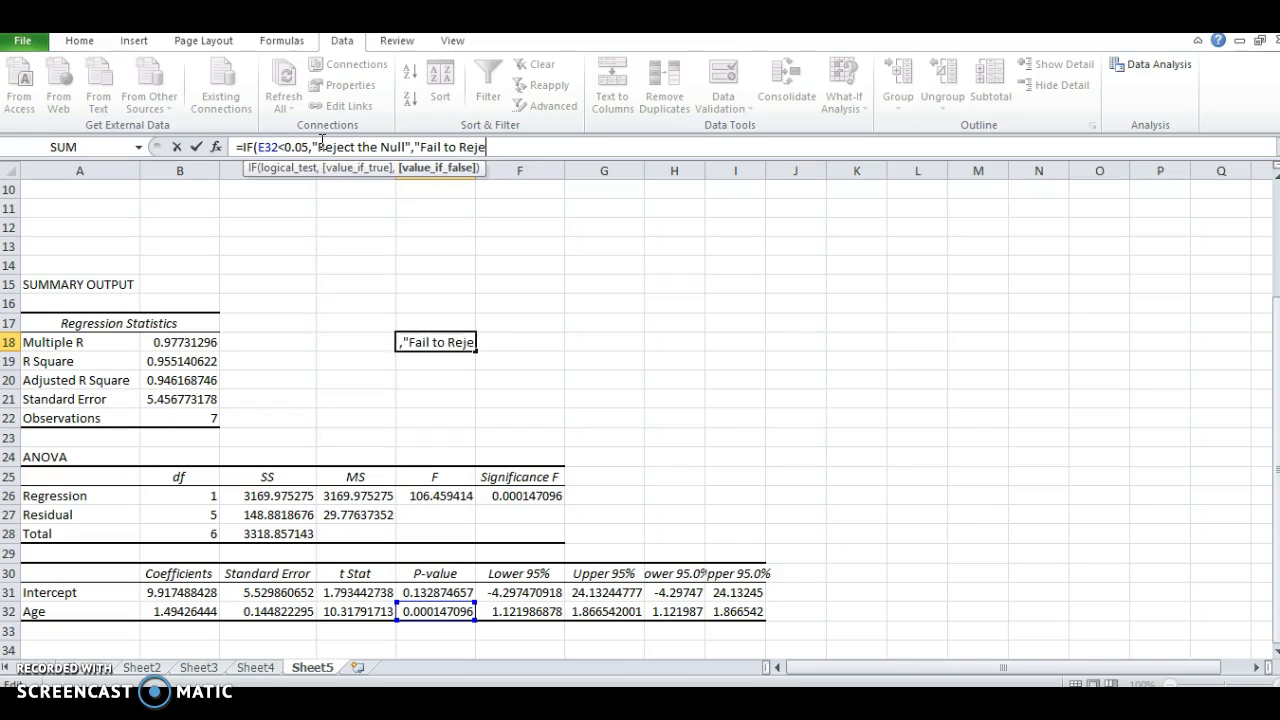
type("ct the Nul\"")
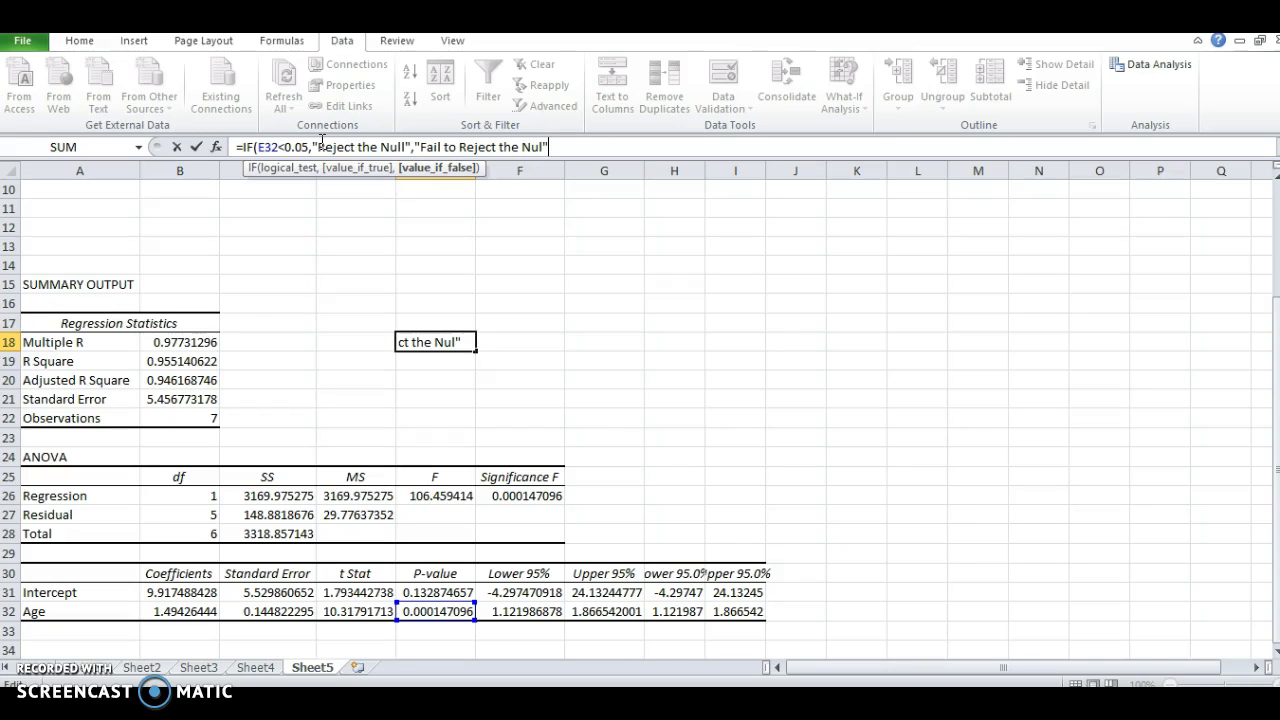
key("BackSpace")
type("l\")")
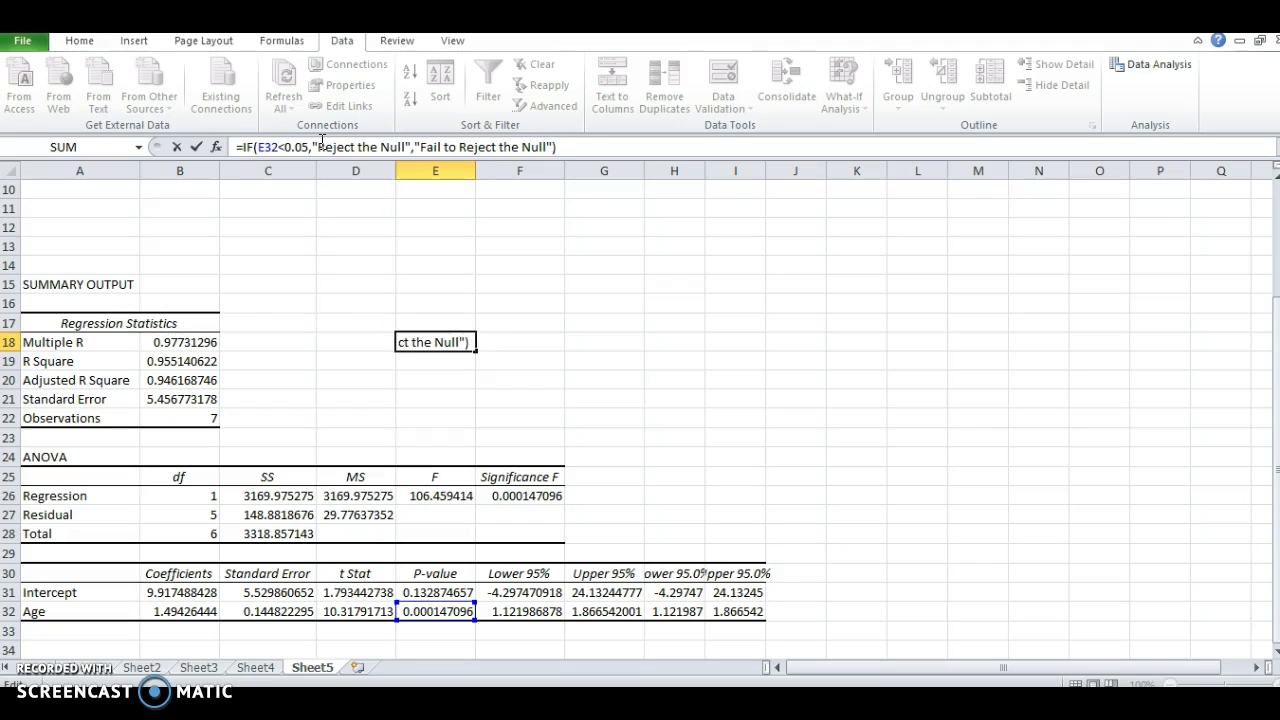
key("Return")
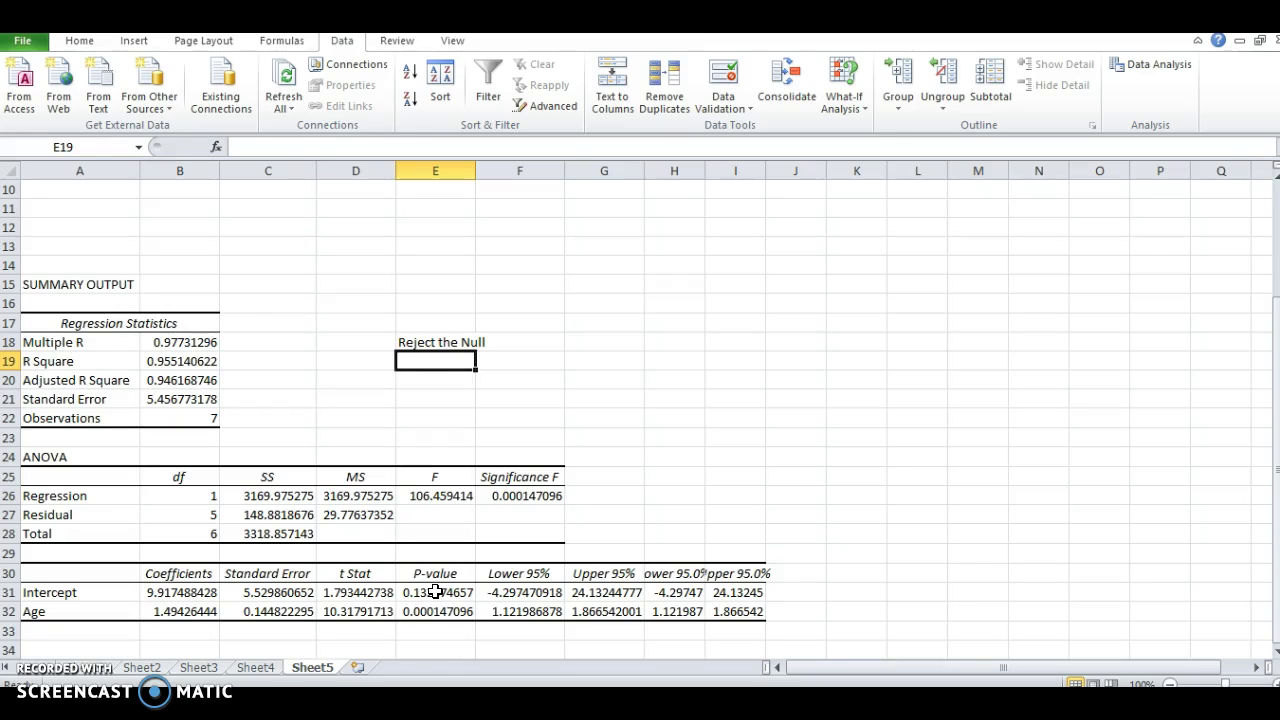
On Sheet4, AutoFit columns A–I and check the X p-value 0.885209196 in E18
left_click(257, 667)
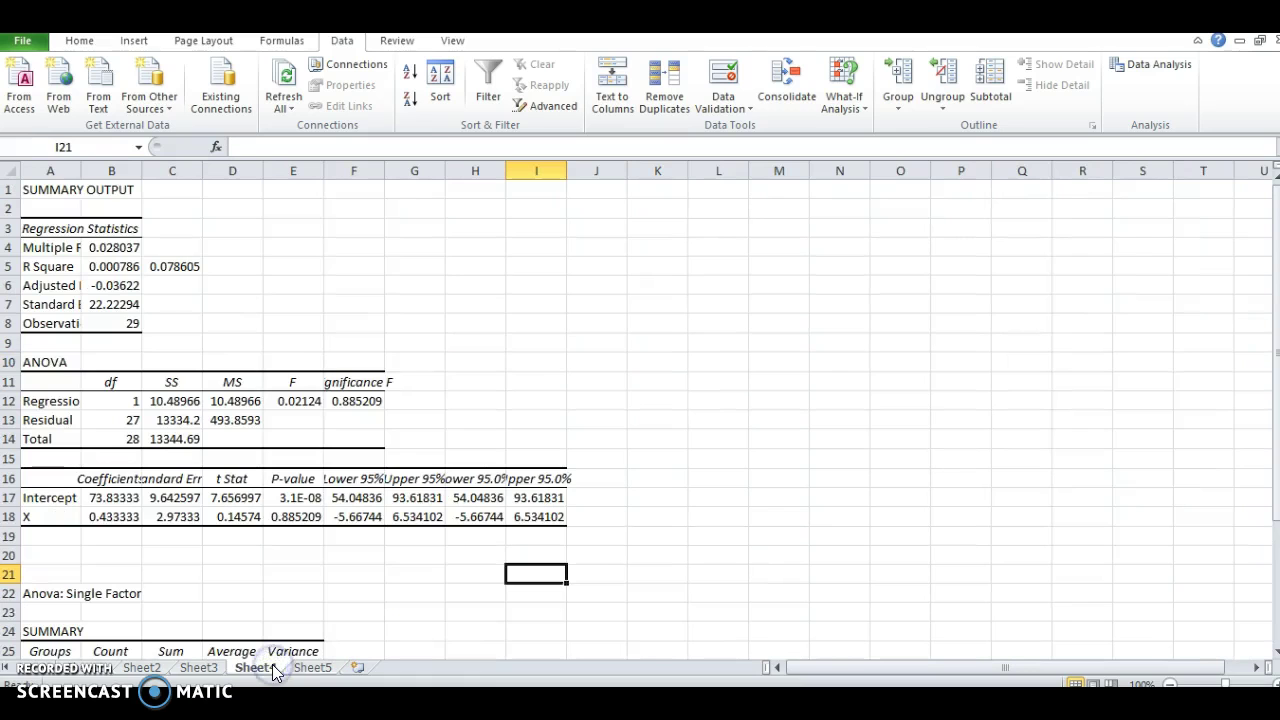
left_click_drag(50, 170, 580, 191)
right_click(545, 180)
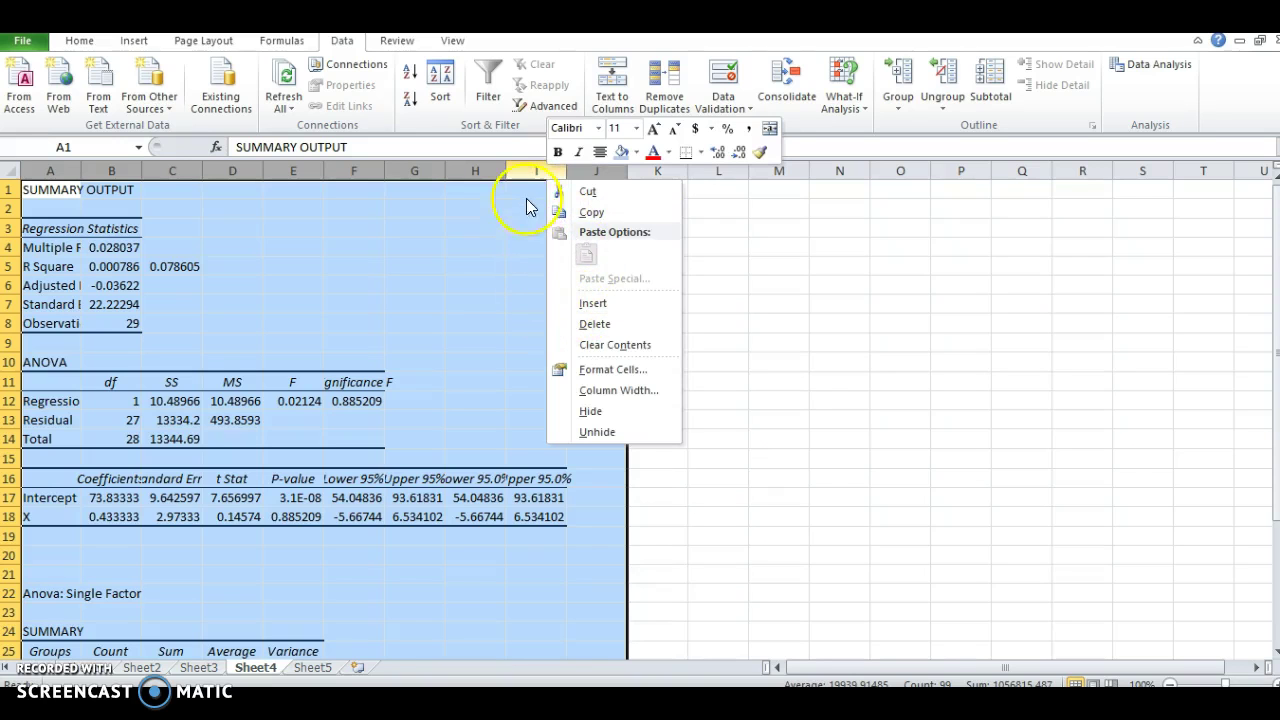
left_click(518, 169)
left_click_drag(504, 171, 504, 171)
double_click(504, 171)
left_click(620, 300)
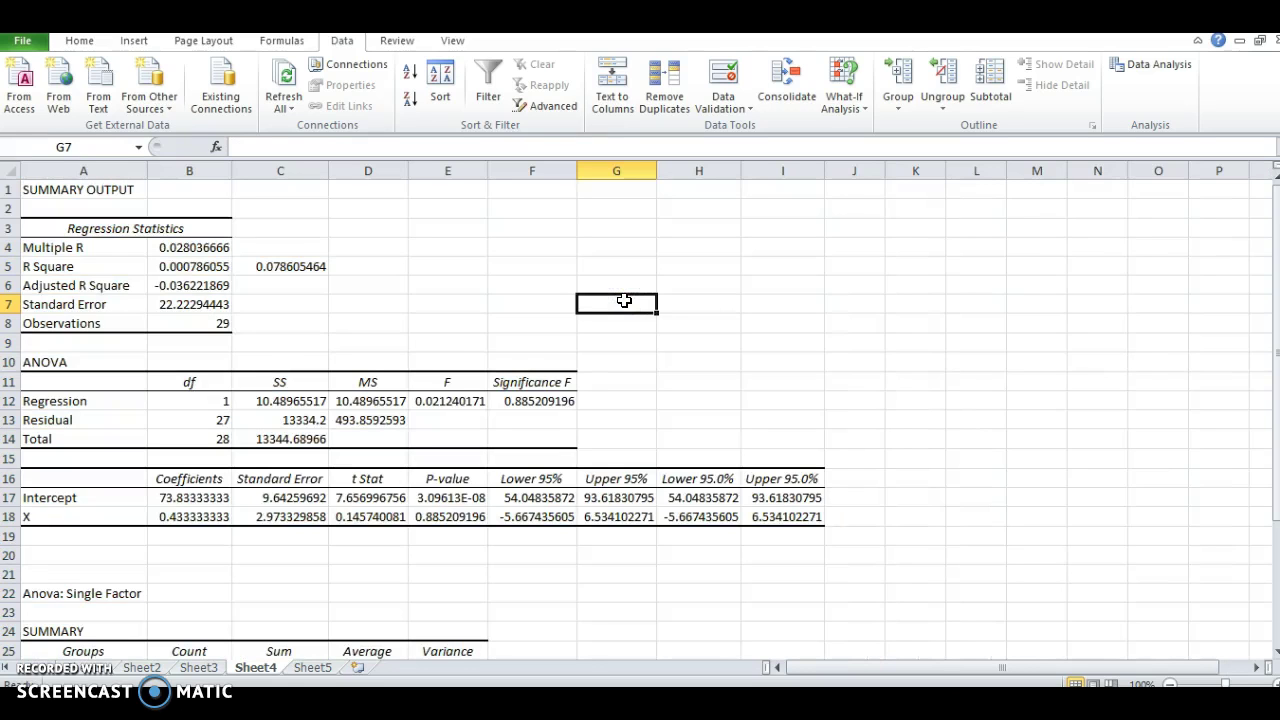
left_click(450, 515)
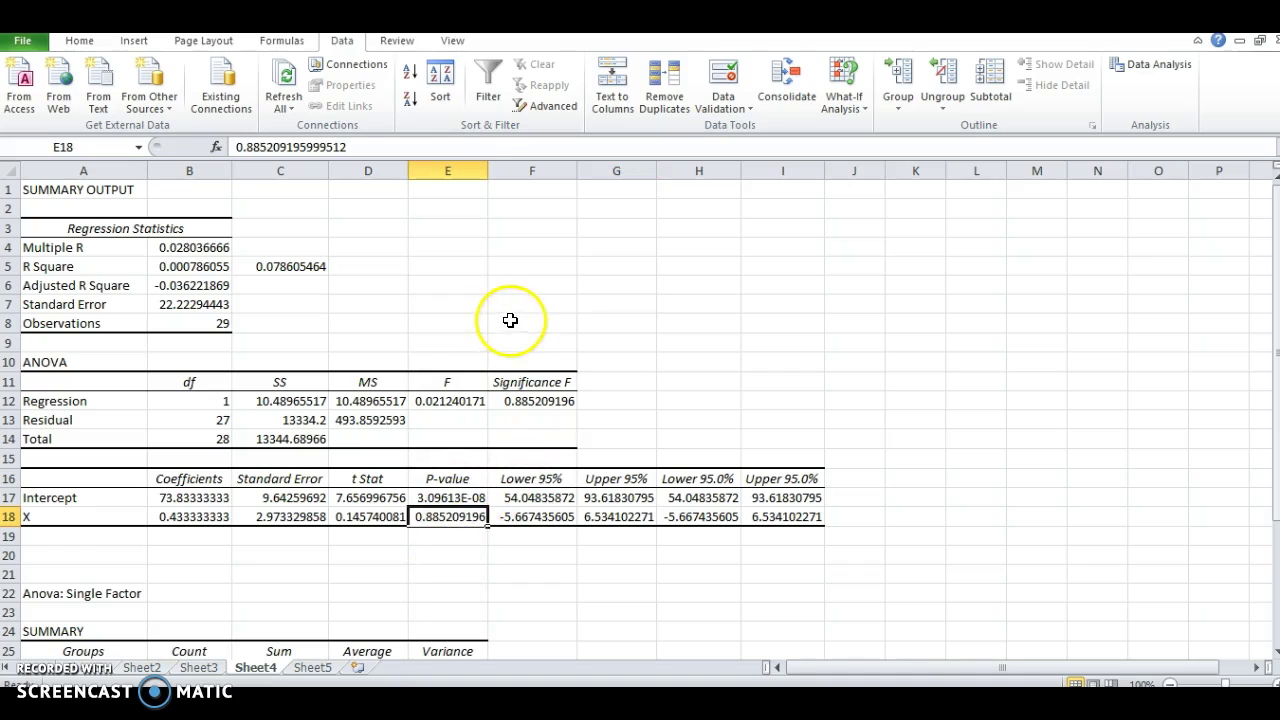
Enter =IF(E18<0.05,'Reject the Null','Fail to Reject') in cell E8
left_click(451, 322)
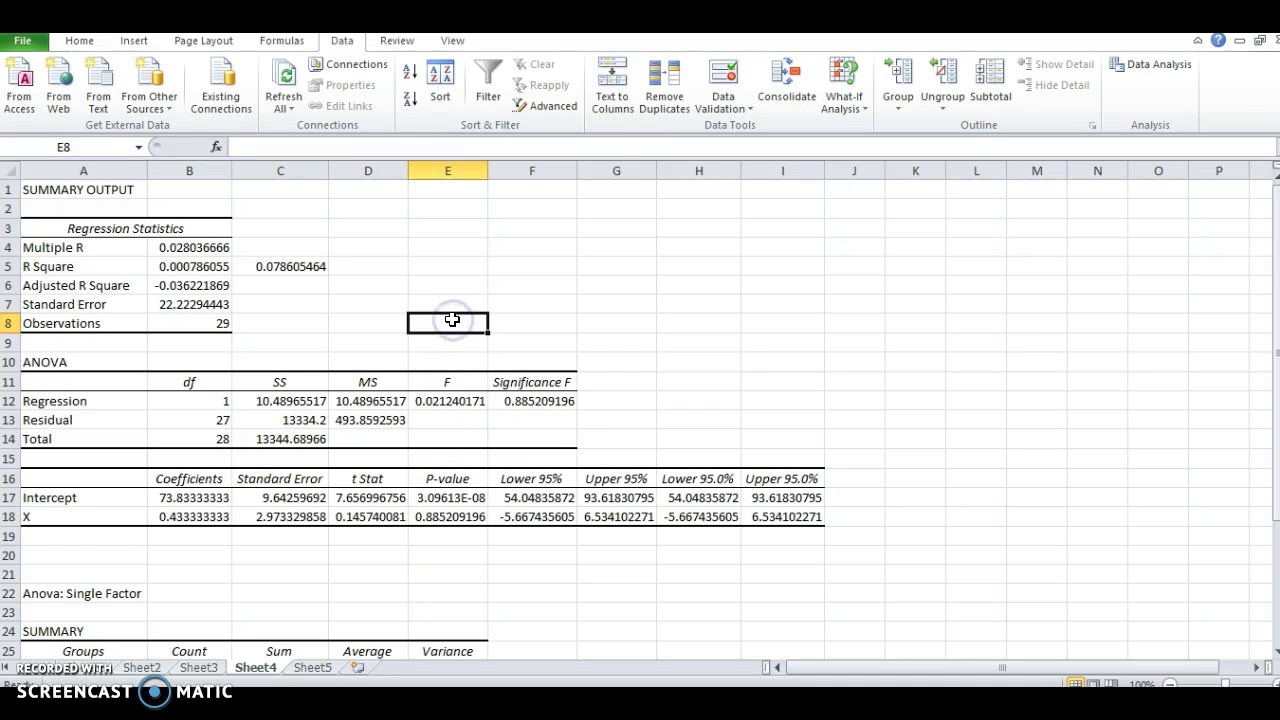
type("=IF(")
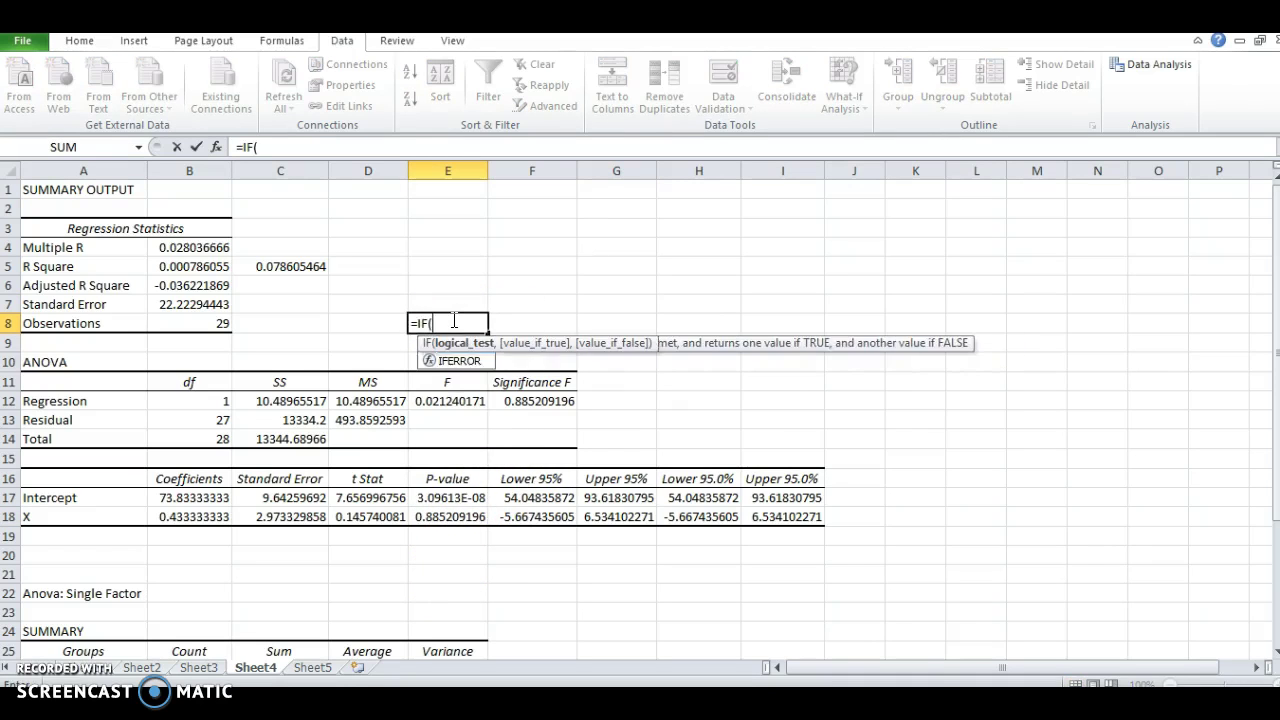
left_click(445, 516)
type("<0")
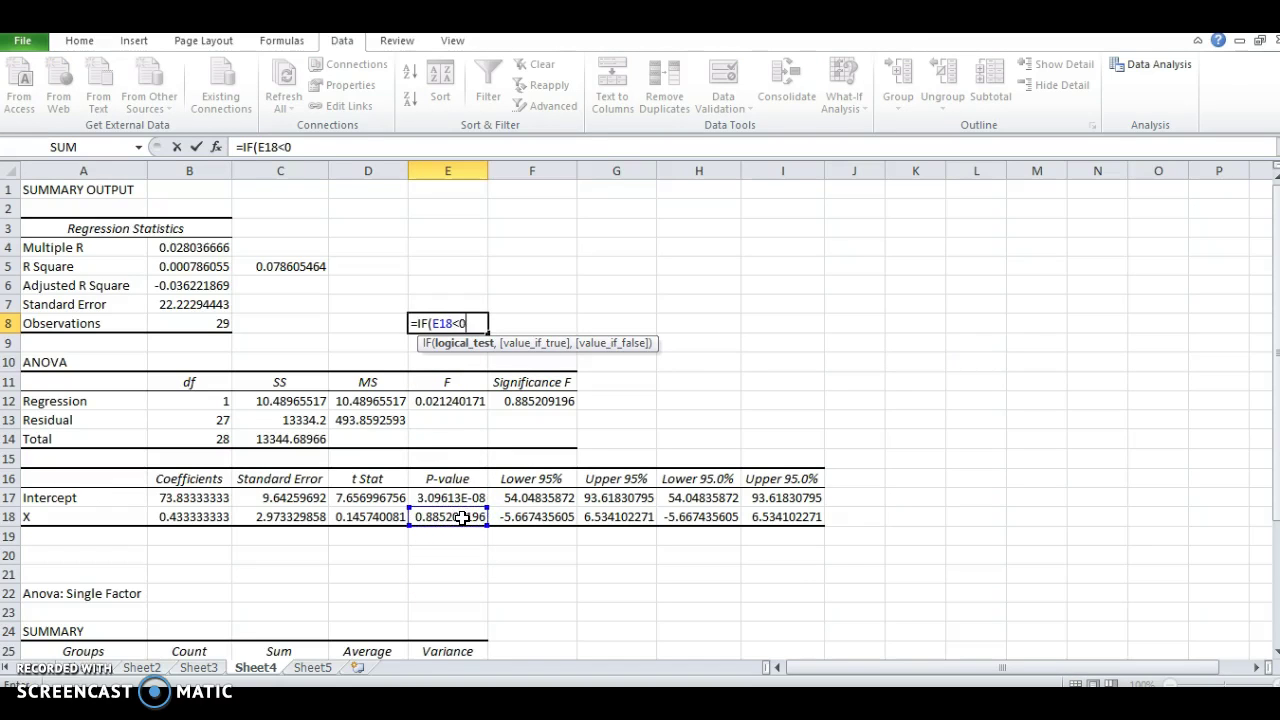
type(".05,\"Fail to Reject\",")
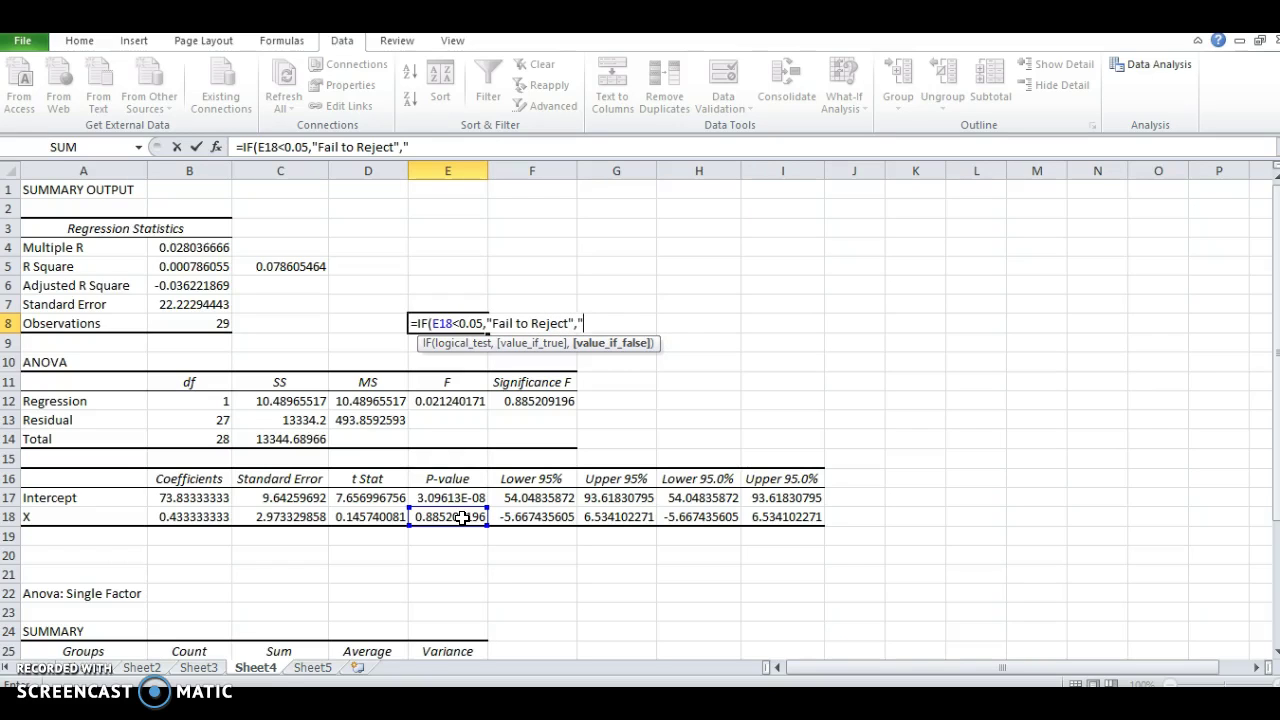
key("BackSpace")
key("BackSpace")
key("BackSpace")
key("BackSpace")
key("BackSpace")
key("BackSpace")
key("BackSpace")
key("BackSpace")
key("BackSpace")
key("BackSpace")
key("BackSpace")
key("BackSpace")
key("BackSpace")
key("BackSpace")
key("BackSpace")
key("BackSpace")
type("Reject the Nul")
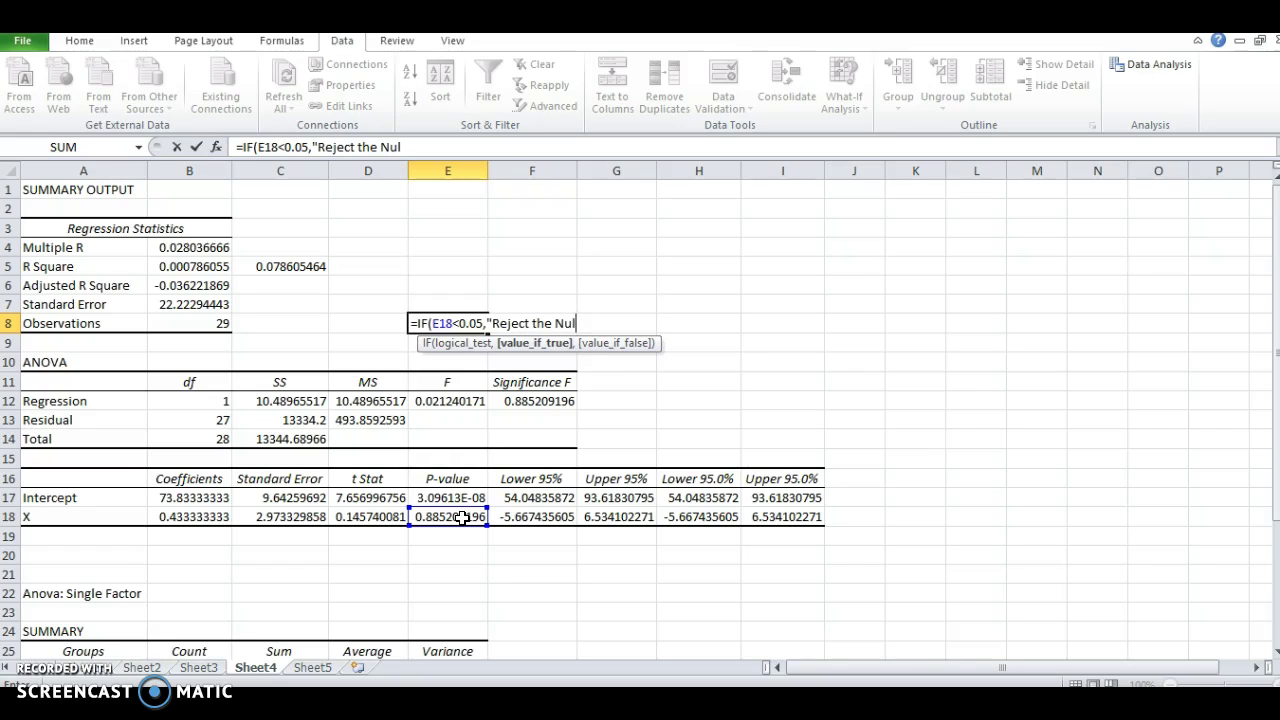
type("l\",\"Fail to Reject")
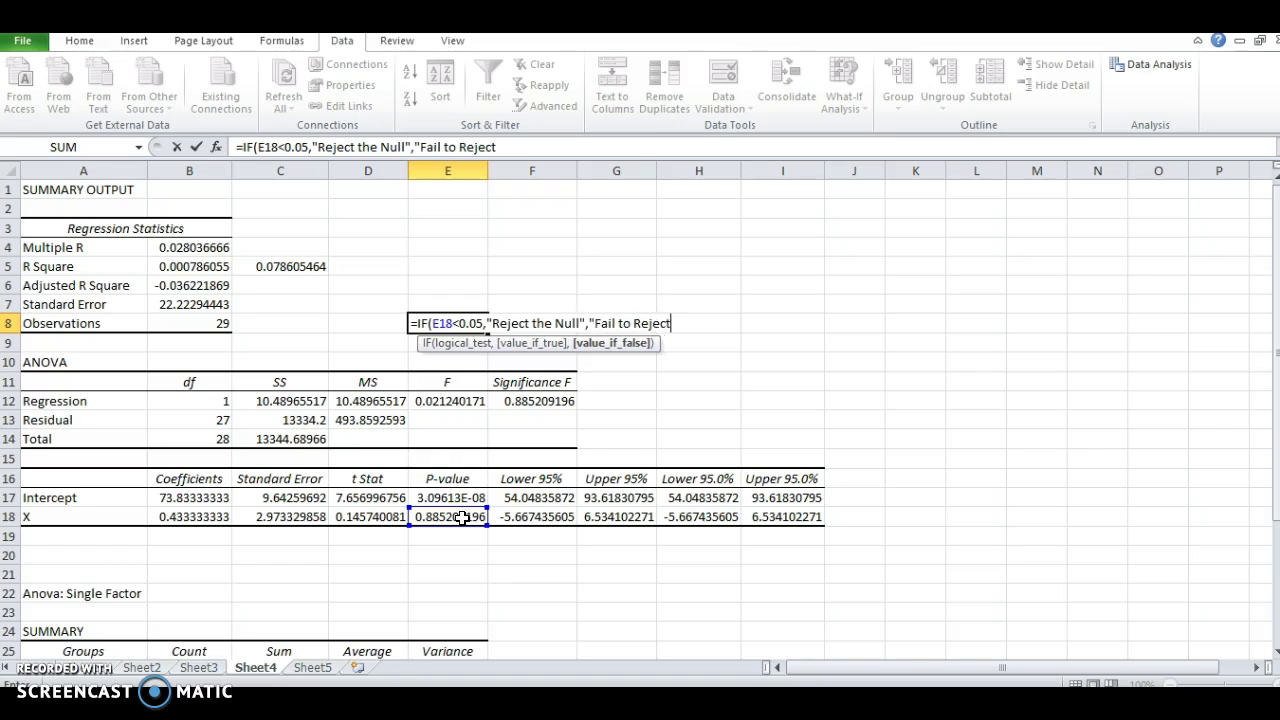
type(" the Nu")
key("BackSpace")
key("BackSpace")
key("BackSpace")
key("BackSpace")
key("BackSpace")
key("BackSpace")
key("BackSpace")
key("BackSpace")
type("\")")
key("Return")
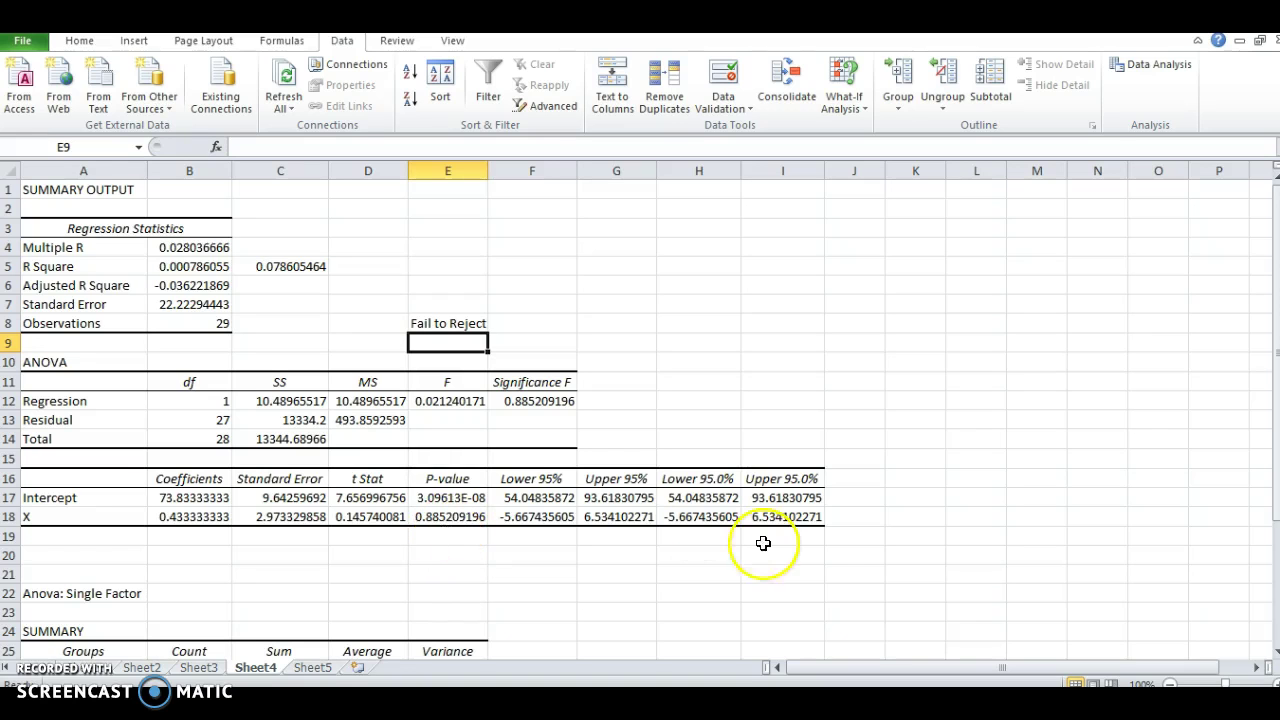
Move to the ANOVA table and check its p-value 0.884711059 in F33
left_click(505, 608)
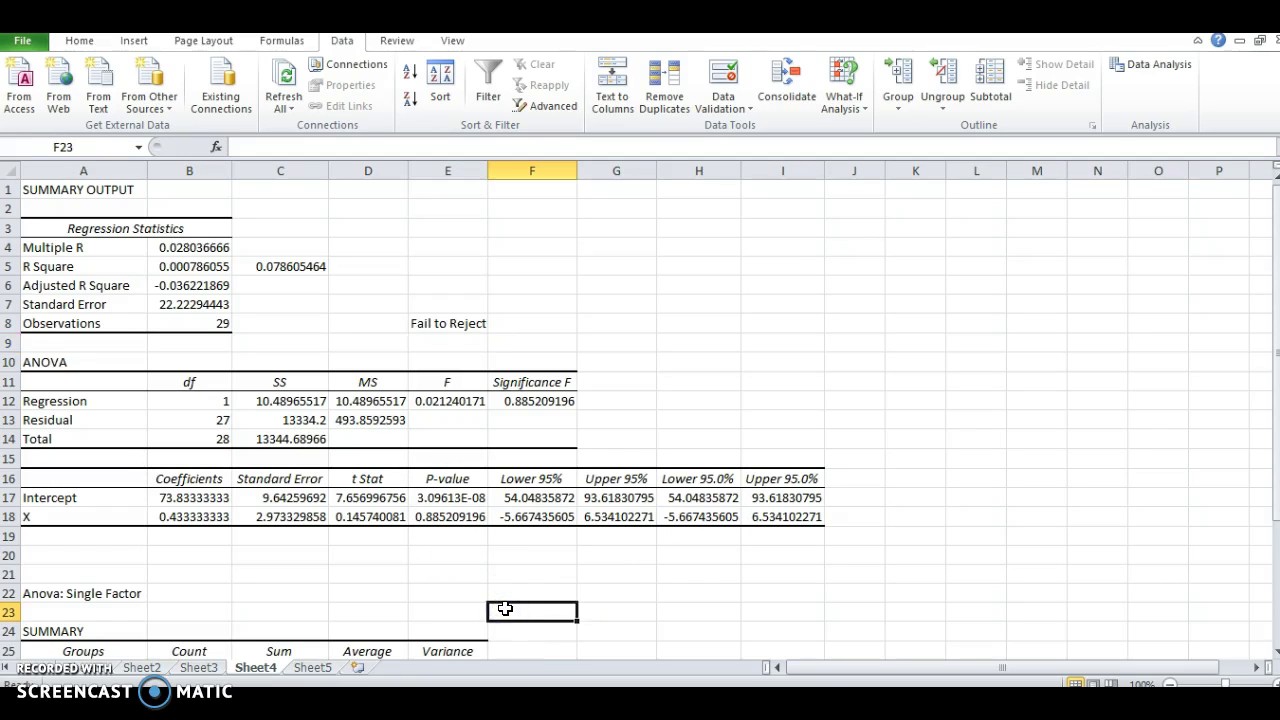
key("Down")
key("Down")
key("Down")
key("Down")
key("Down")
key("Down")
key("Down")
key("Down")
key("Down")
key("Down")
key("Down")
key("Down")
key("Down")
key("Down")
key("Down")
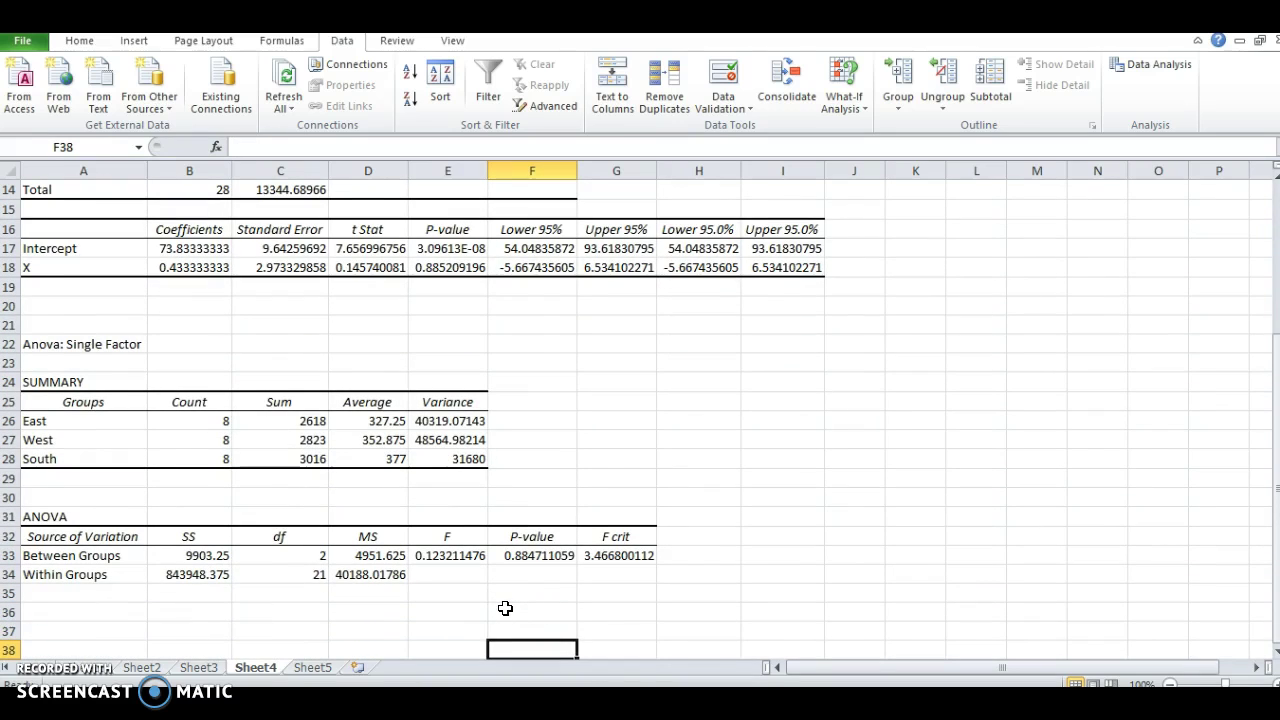
left_click(528, 583)
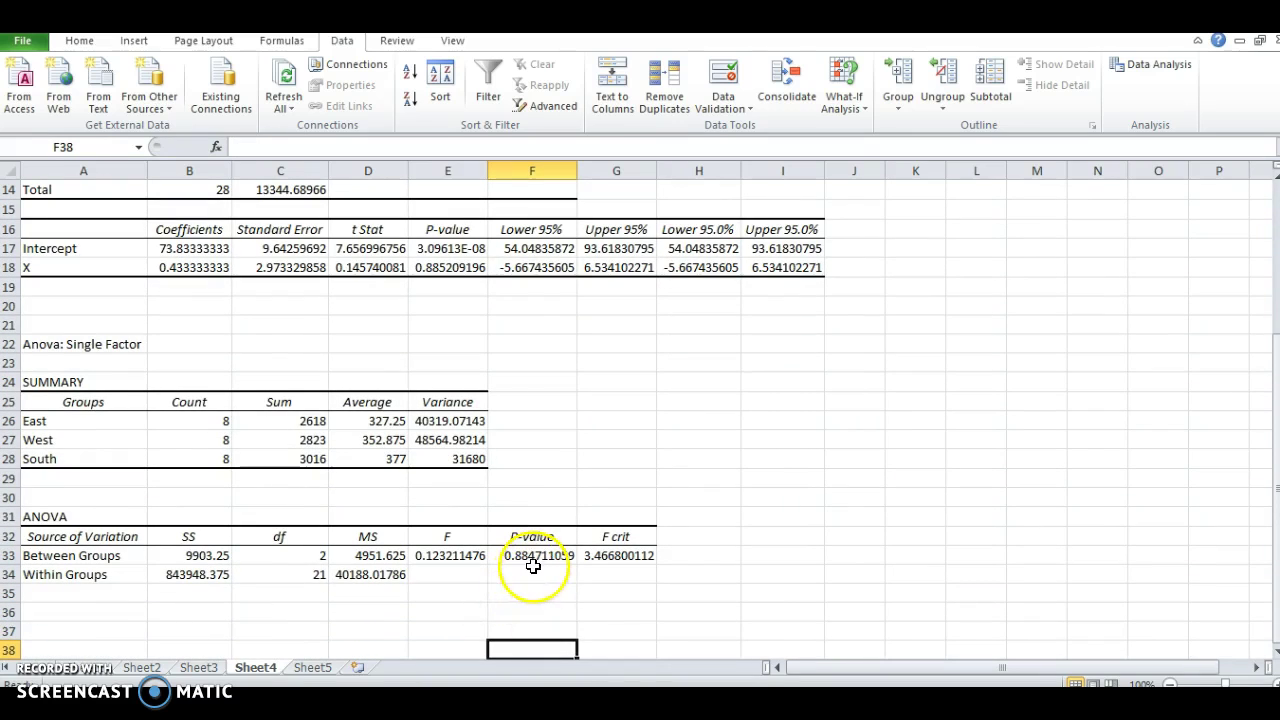
left_click(530, 578)
left_click(534, 551)
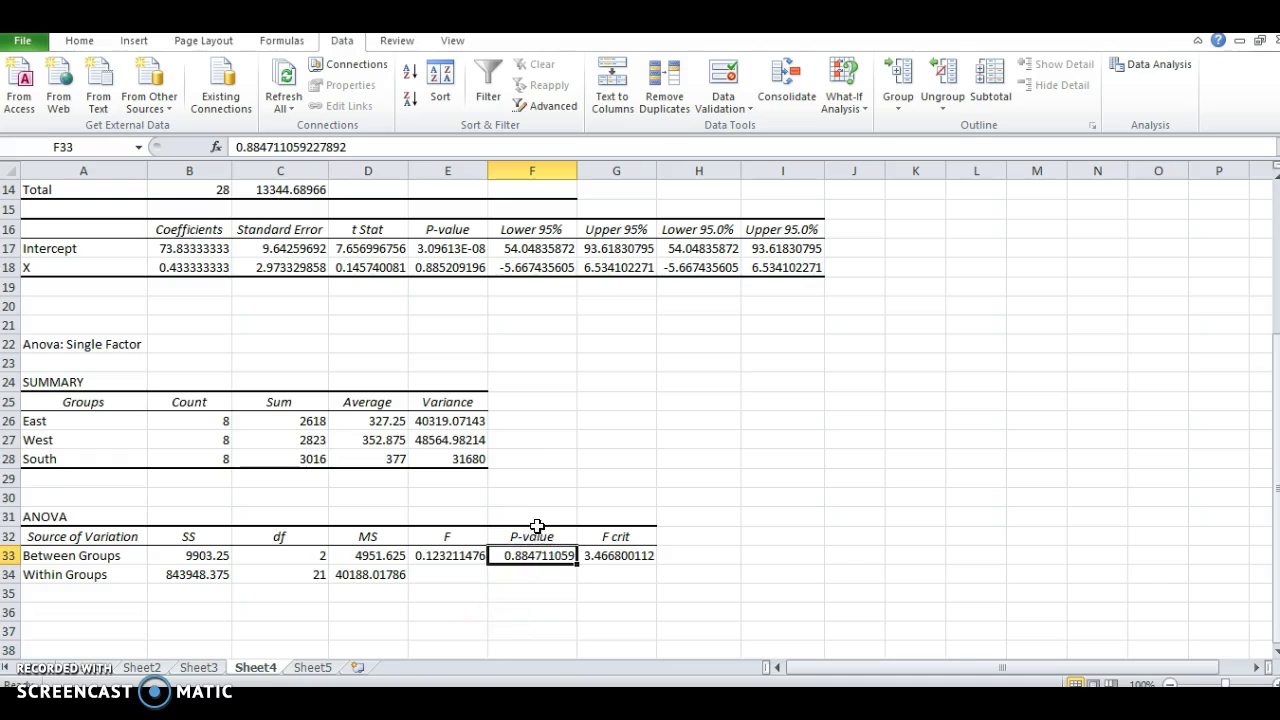
left_click(538, 517)
Enter =IF(F33<0.05,'Reject the Null','Fail to Reject') in cell F30
left_click(544, 494)
type("=IF(")
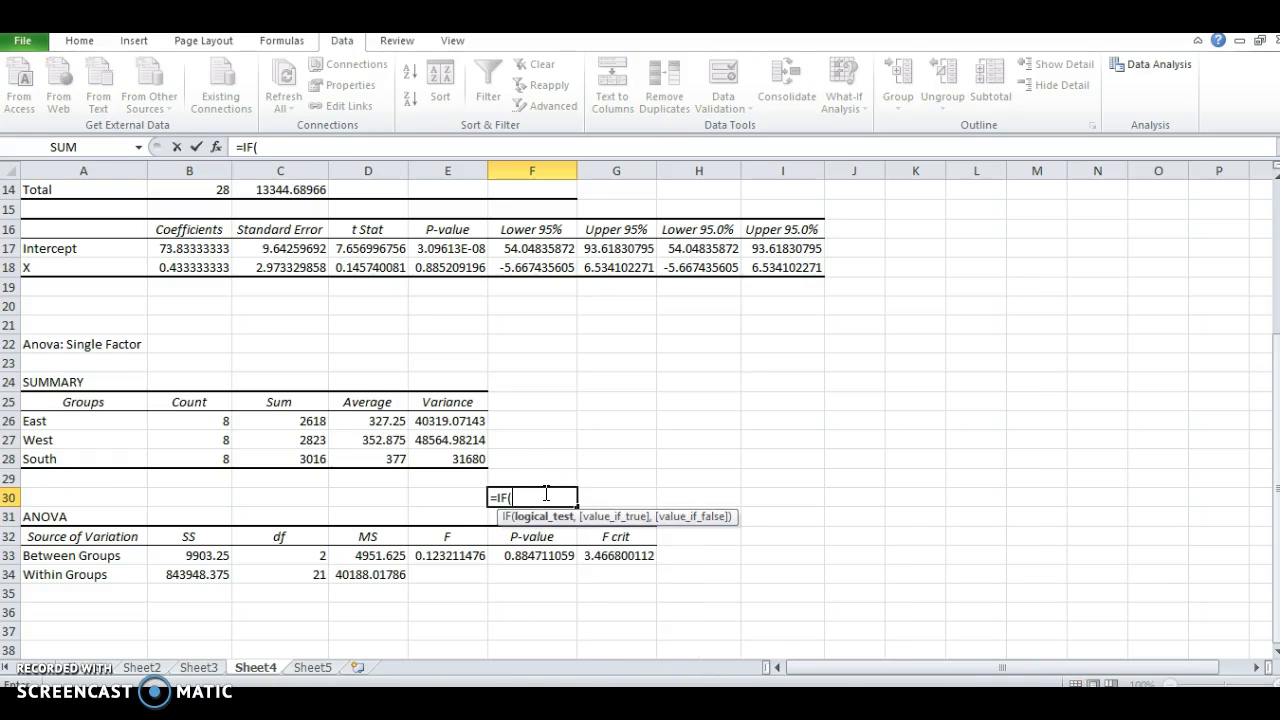
left_click(516, 556)
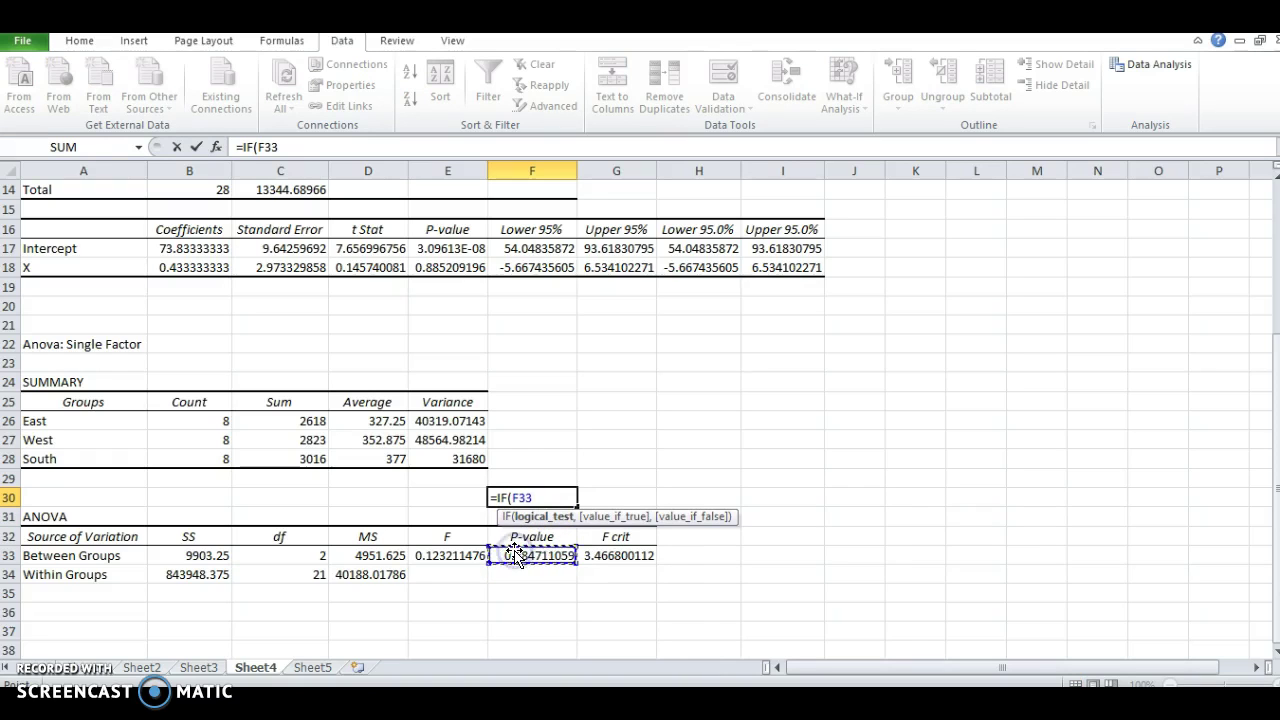
type("<0.0")
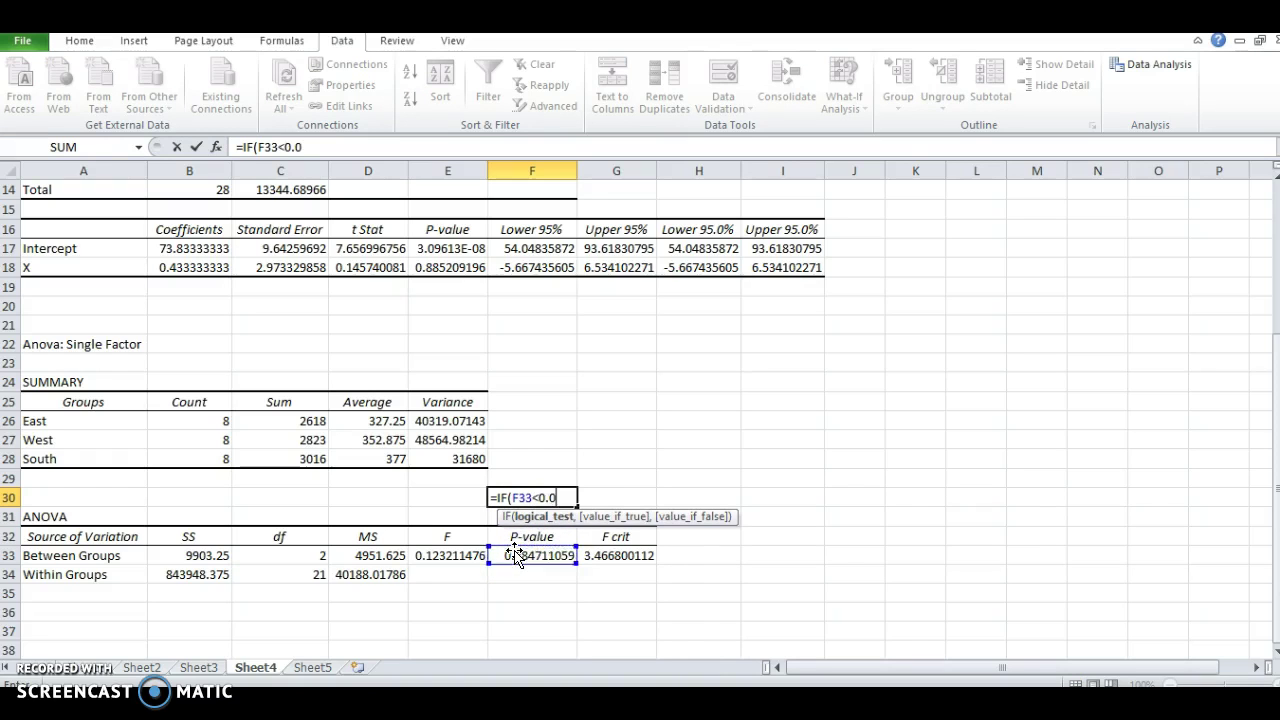
type("5,\"Reject the Null\",\"Rai")
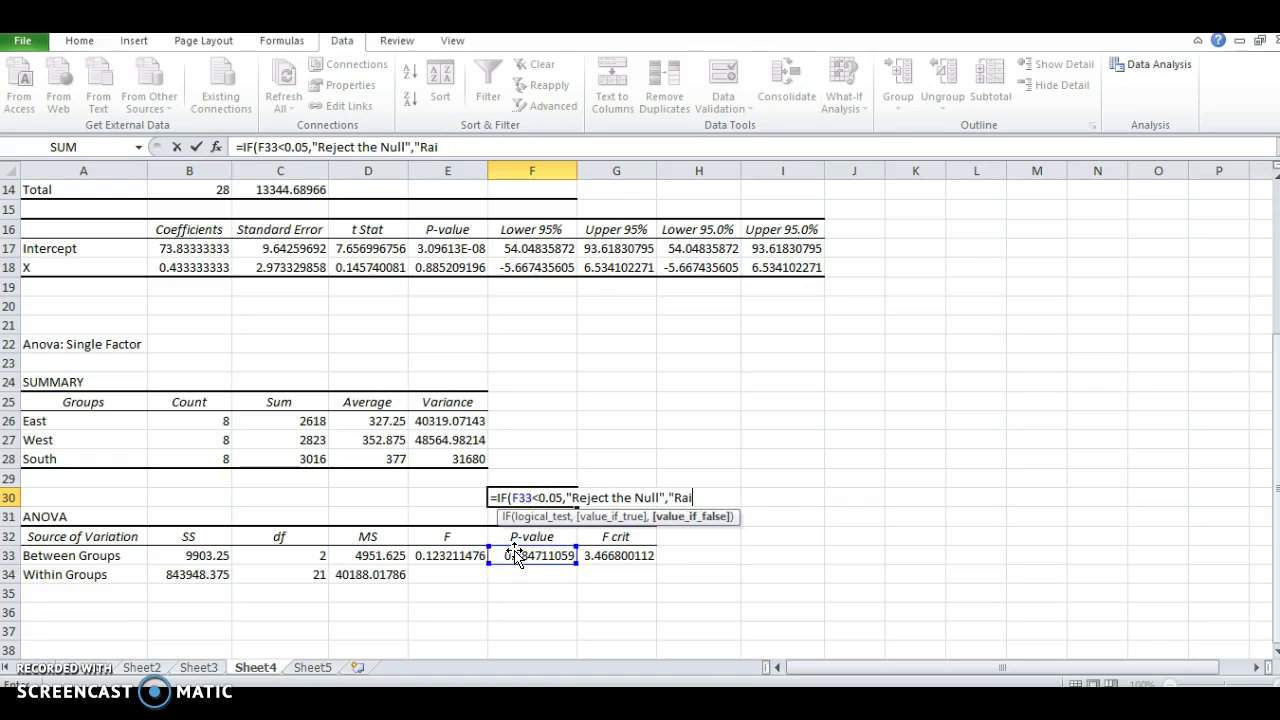
key("BackSpace")
key("BackSpace")
key("BackSpace")
type("Fail to Rej")
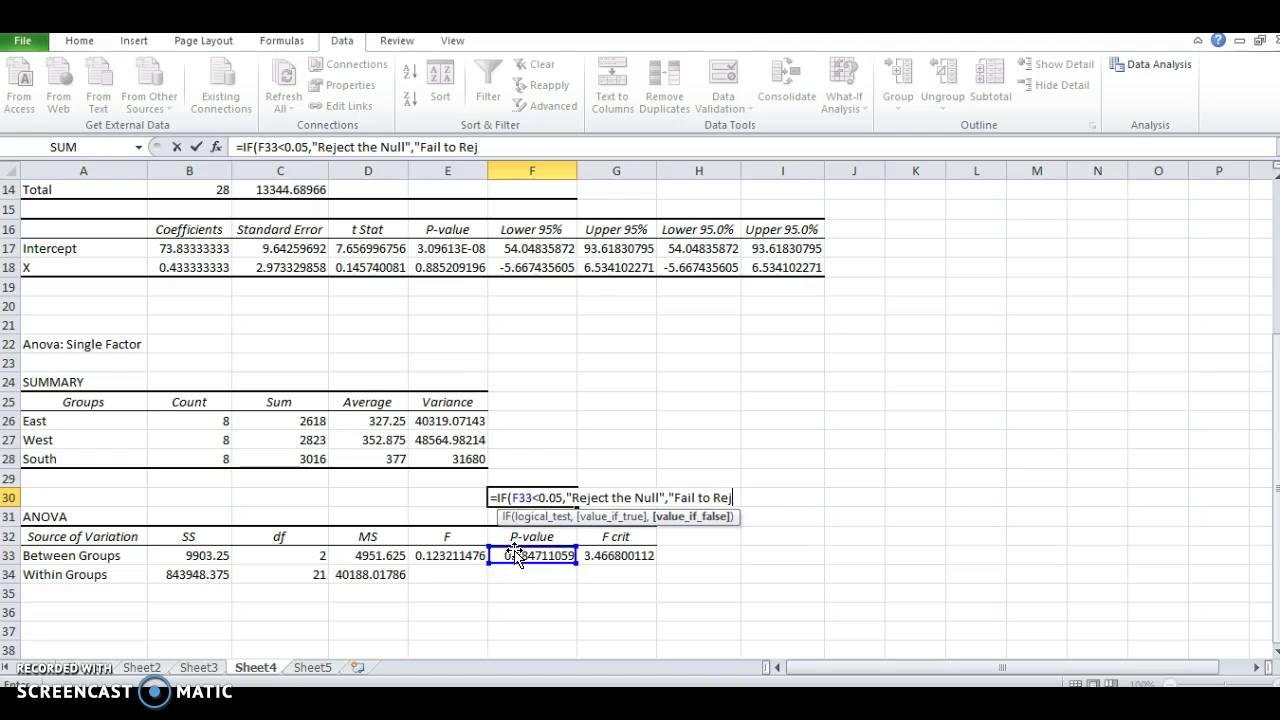
type("ect\")")
key("Return")
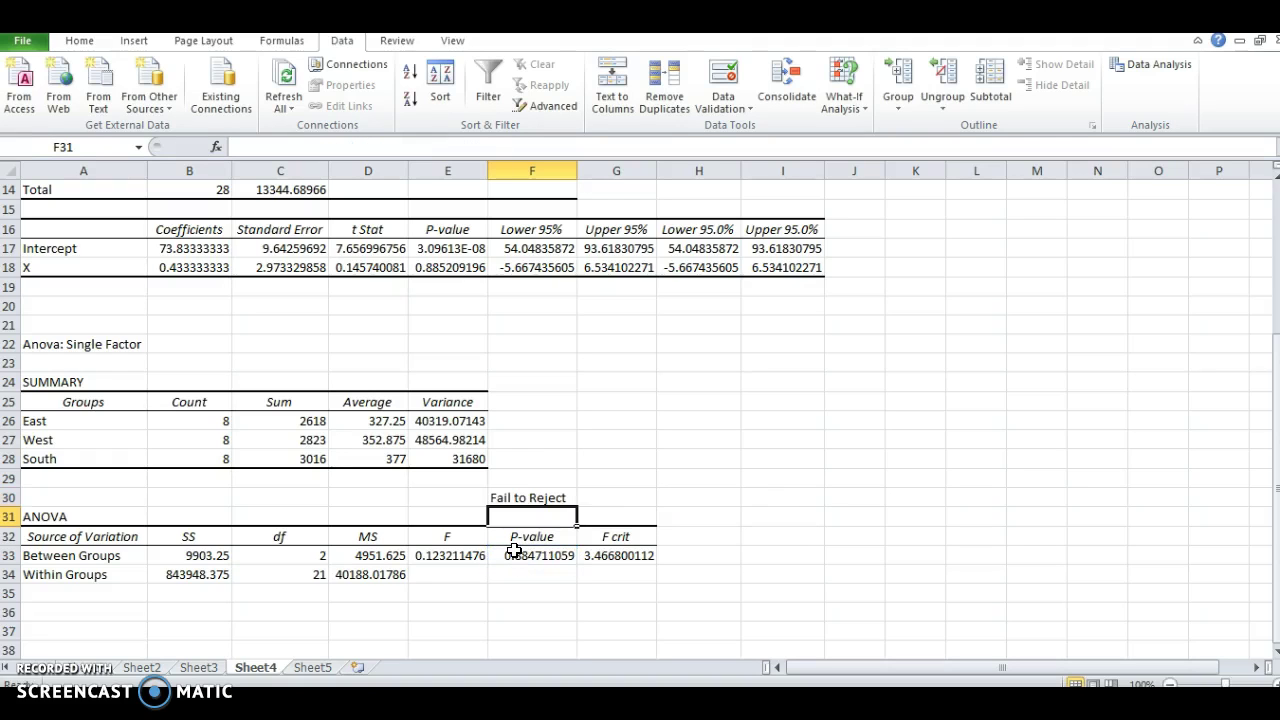
left_click(617, 440)
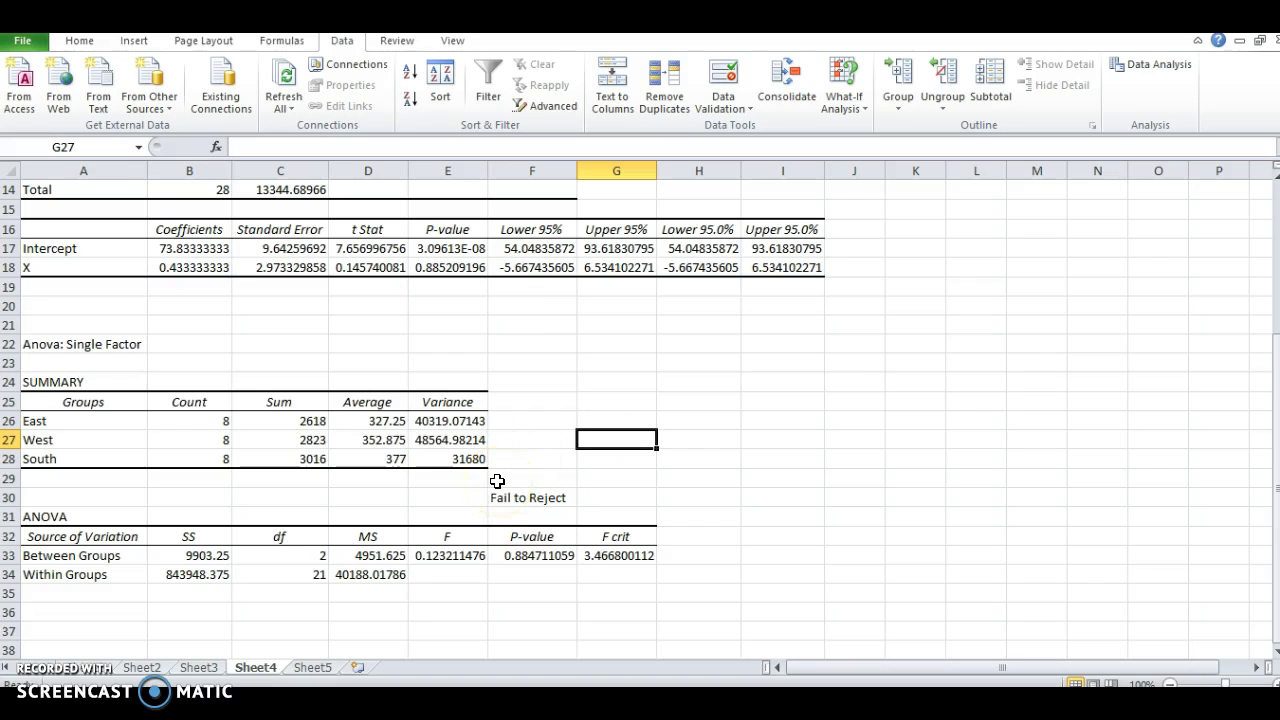
key("Up")
key("Up")
key("Up")
key("Up")
key("Up")
key("Up")
key("Up")
key("Up")
key("Up")
key("Up")
key("Up")
key("Up")
key("Up")
key("Up")
key("Up")
key("Up")
key("Up")
key("Up")
key("Up")
key("Up")
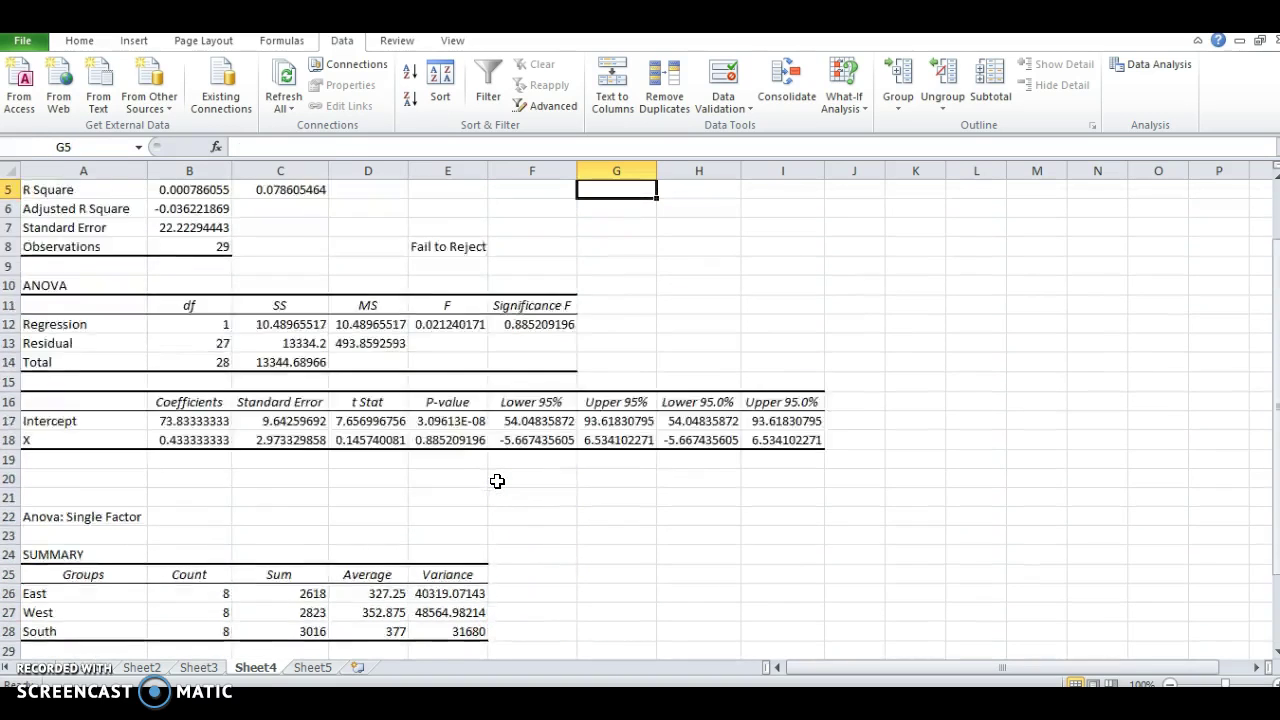
key("Up")
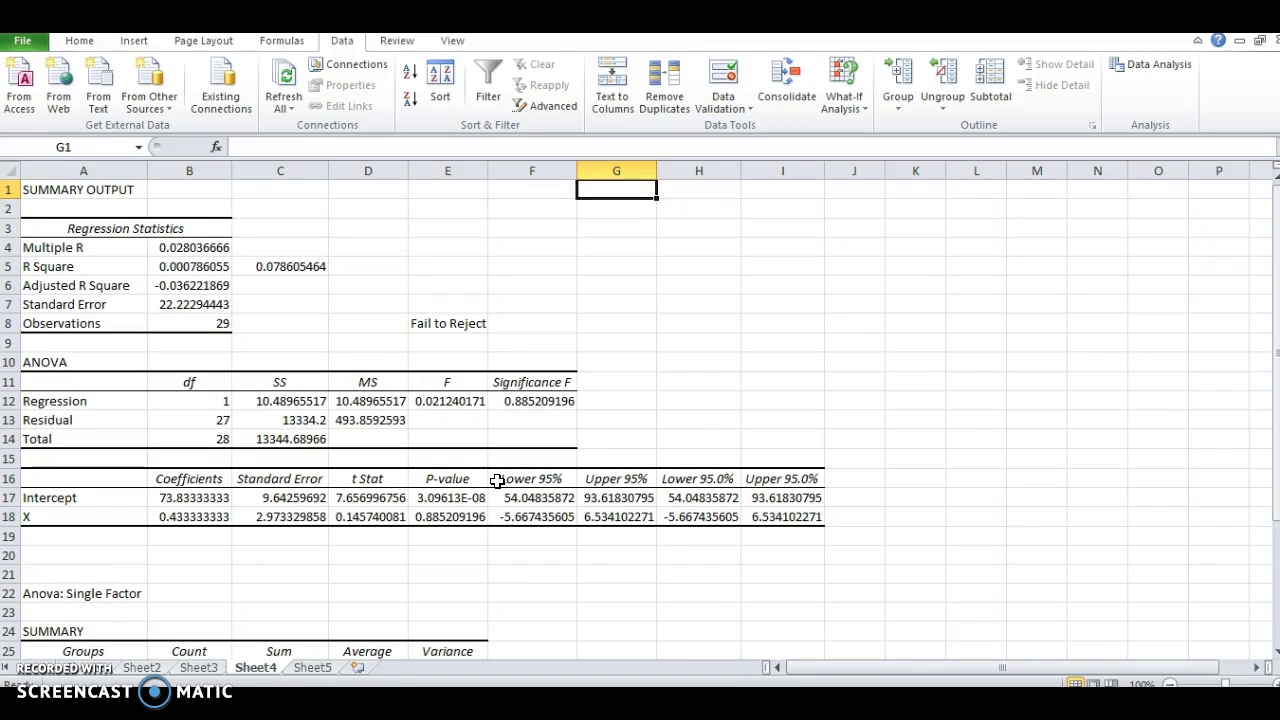